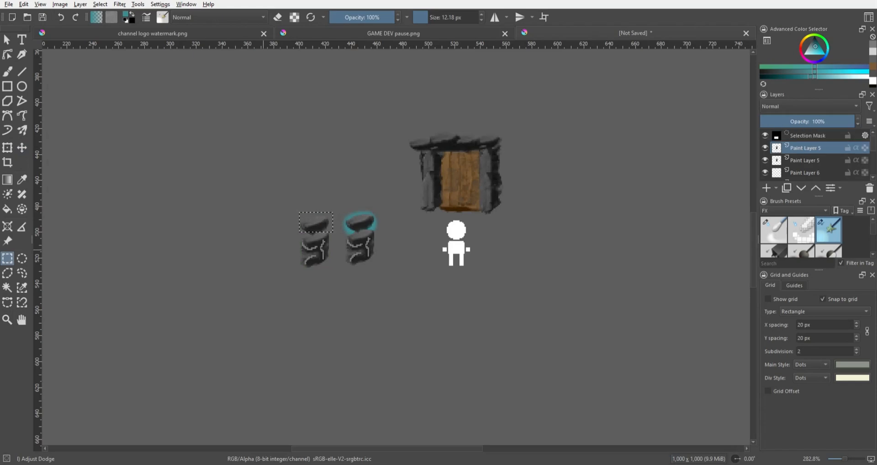
Lower the selected top stone of the left lever onto its stack and clear the selection
click(22, 148)
click(7, 40)
click(7, 259)
click(397, 312)
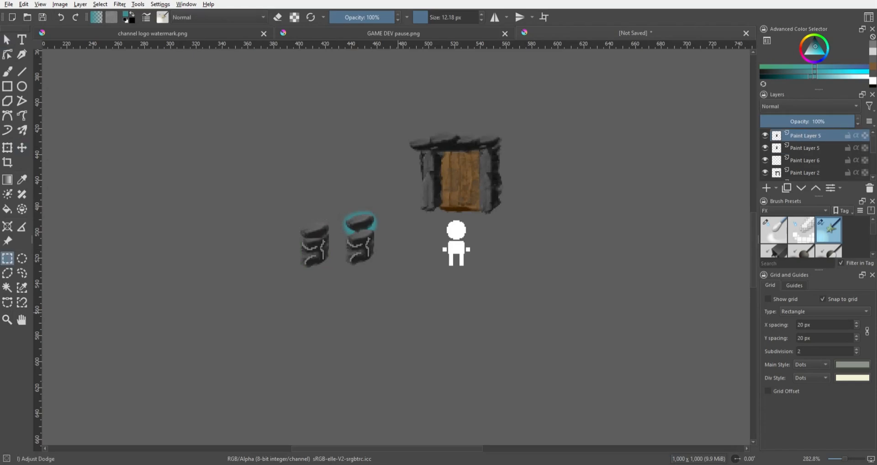
Paint a soft dark shadow at the base of the left stone lever on a new layer with a Darken brush
click(812, 38)
scroll(330, 232, up, 2)
click(7, 71)
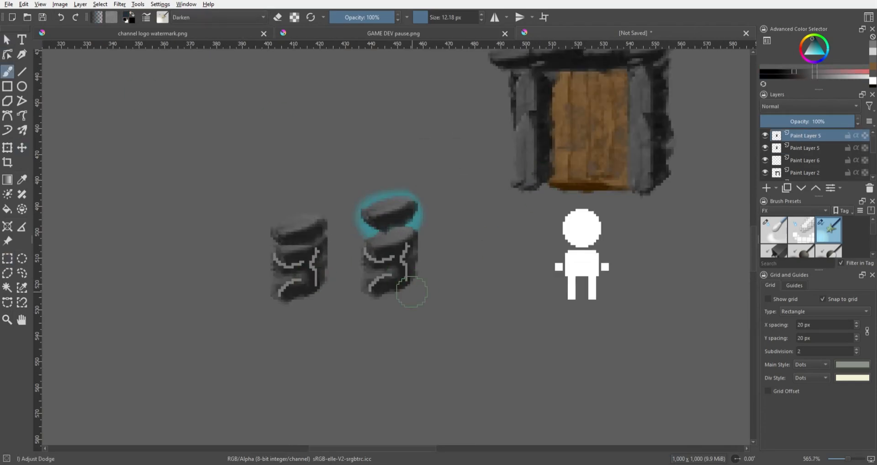
mouse_move(299, 290)
mouse_down()
mouse_move(322, 282)
mouse_move(394, 289)
mouse_up()
click(804, 148)
click(766, 187)
Duplicate the shadow to the base of the right stone lever and keep both shadow layers below the lever layers
click(7, 148)
key(ctrl+j)
click(22, 147)
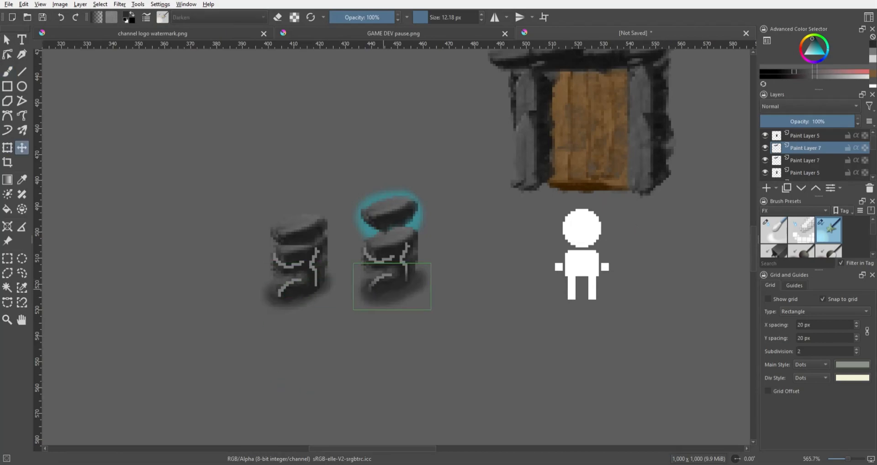
drag(804, 173, 804, 142)
click(805, 150)
drag(393, 303, 390, 302)
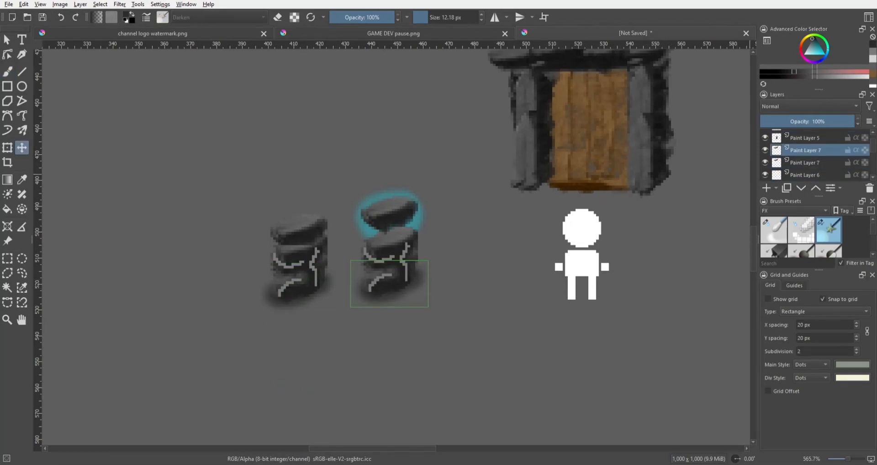
Paint a pale cyan glow around the right lever's floating top stone on a new layer, using a Luminosity brush of 41.18 px
click(808, 51)
click(7, 259)
click(766, 188)
click(219, 18)
click(7, 71)
drag(428, 18, 435, 17)
mouse_move(392, 219)
mouse_down()
mouse_move(393, 243)
mouse_move(390, 228)
mouse_up()
key(ctrl+z)
key(ctrl+z)
click(805, 148)
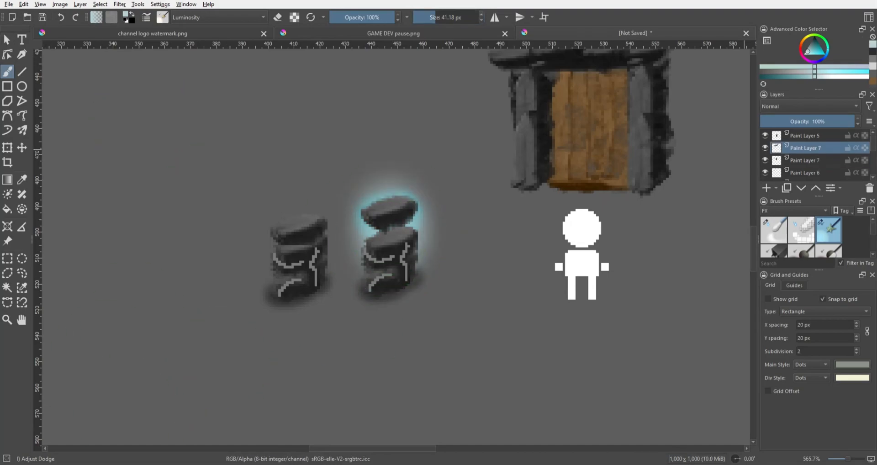
Merge the topmost lever layer down into the layer beneath it
click(804, 136)
key(ctrl+e)
scroll(493, 381, down, 1)
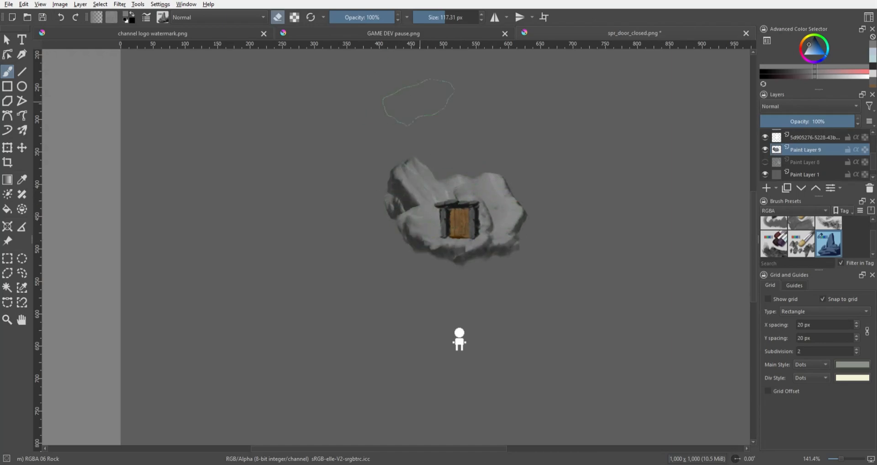
Move the painted rock mass on Paint Layer 9 down so it sits around and below the door
click(805, 178)
click(22, 147)
drag(411, 135, 402, 169)
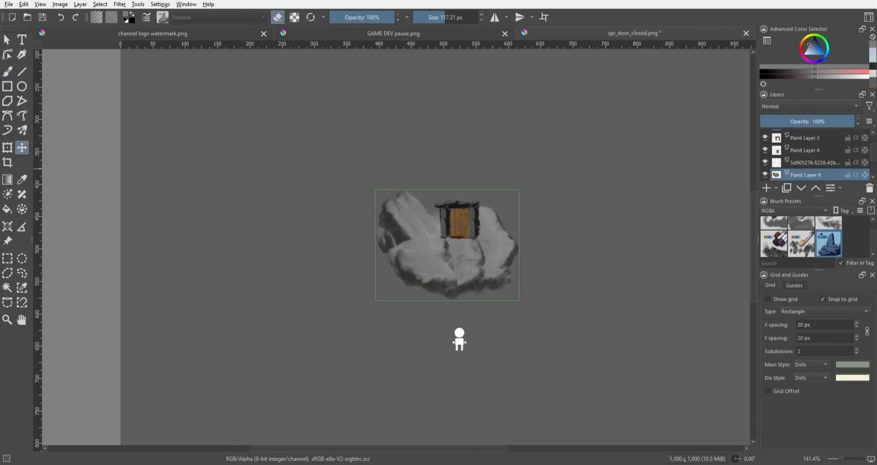
Paint grey stone steps from the doorway down past the white figure with the rock brush at 35.24 px, erasing turned off
click(8, 72)
click(434, 17)
mouse_move(469, 240)
mouse_down()
mouse_move(479, 240)
mouse_move(438, 255)
mouse_move(462, 248)
mouse_move(478, 266)
mouse_up()
key(e)
drag(433, 296, 484, 290)
drag(419, 363, 496, 366)
Paint rock strokes along both sides of the steps on a new layer at 42.24 px, then hide that layer
click(814, 162)
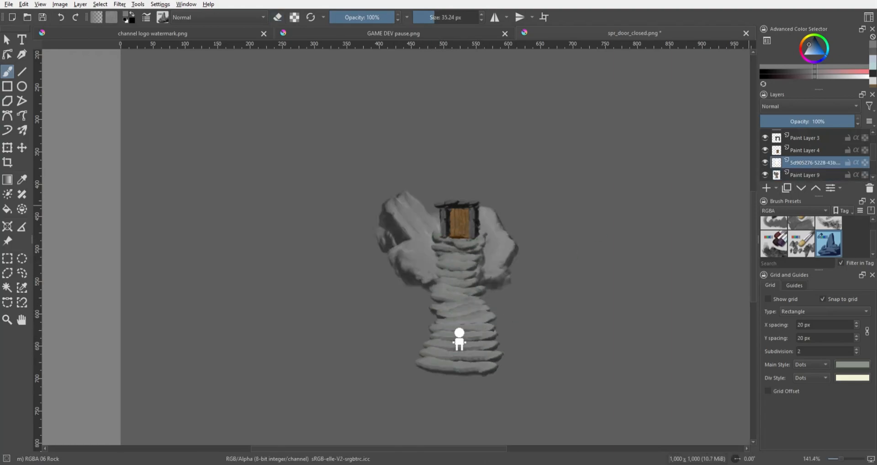
click(805, 175)
click(766, 188)
click(435, 18)
mouse_move(431, 274)
mouse_down()
mouse_move(421, 276)
mouse_move(434, 276)
mouse_up()
drag(431, 302, 413, 356)
drag(486, 279, 507, 361)
click(765, 175)
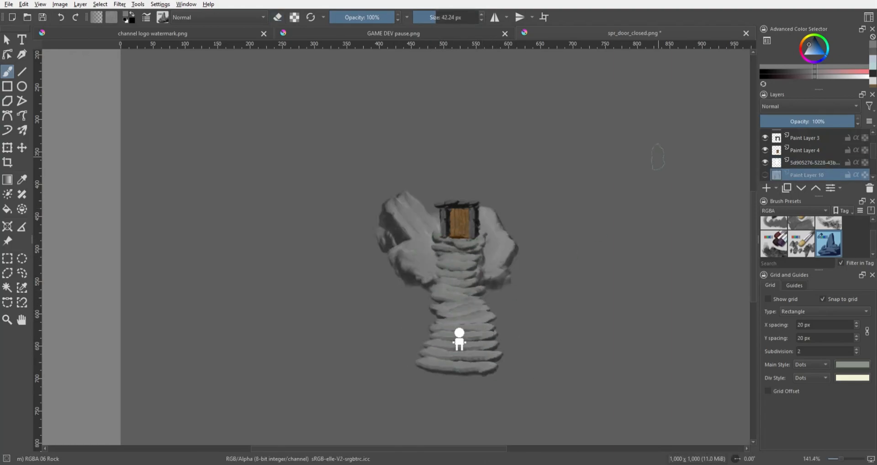
Paint broad rock strokes beside the stone steps with a larger brush
scroll(806, 160, down, 1)
click(805, 157)
click(447, 17)
drag(365, 299, 375, 300)
drag(362, 263, 333, 260)
drag(331, 292, 393, 294)
mouse_move(320, 235)
mouse_down()
mouse_move(334, 237)
mouse_move(332, 255)
mouse_up()
mouse_move(344, 274)
mouse_down()
mouse_move(379, 276)
mouse_move(431, 260)
mouse_move(399, 271)
mouse_move(411, 280)
mouse_up()
Add another layer and paint smaller rock strokes on it near the steps
click(432, 17)
click(766, 187)
drag(382, 249, 390, 265)
drag(347, 233, 366, 249)
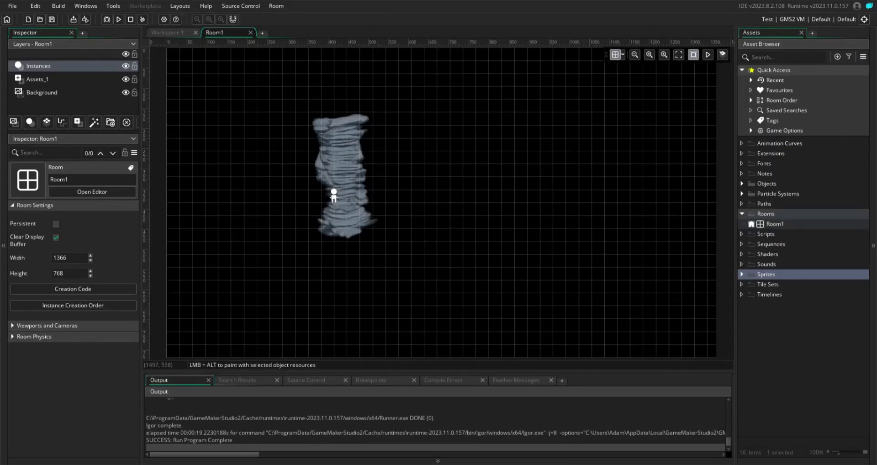
Switch to GameMaker, create a new sprite in the Sprites folder and import the unlit stone lever image into it
right_click(769, 274)
mouse_move(794, 279)
click(740, 402)
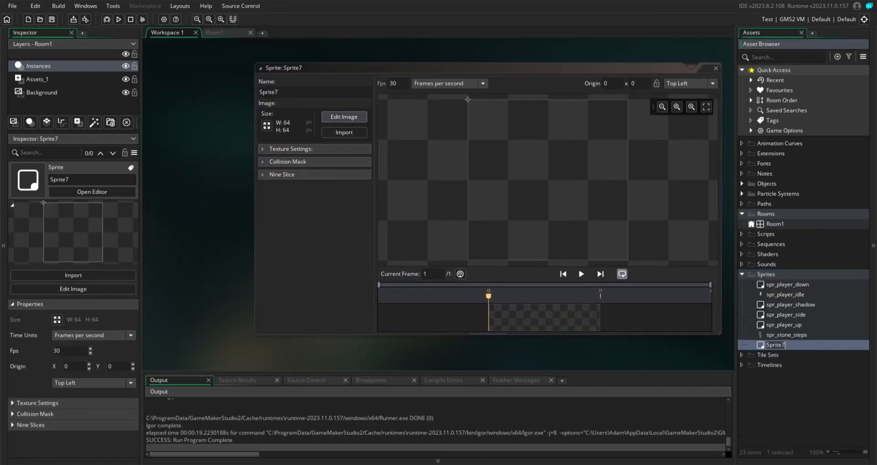
click(344, 132)
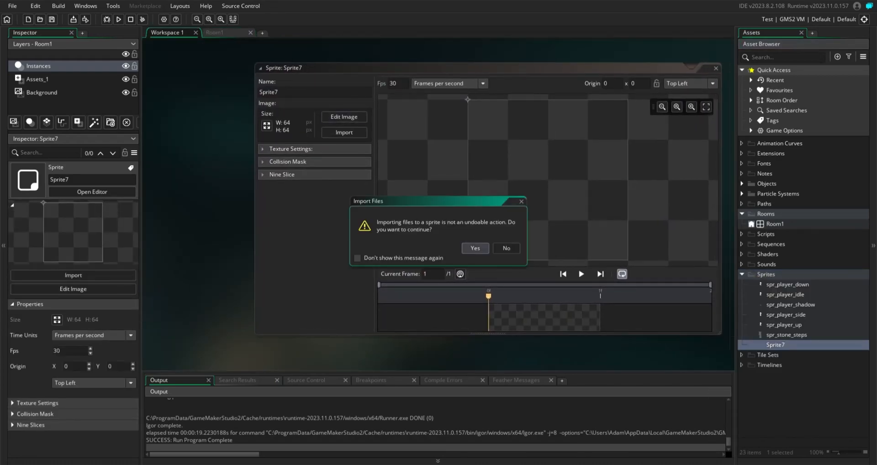
click(475, 248)
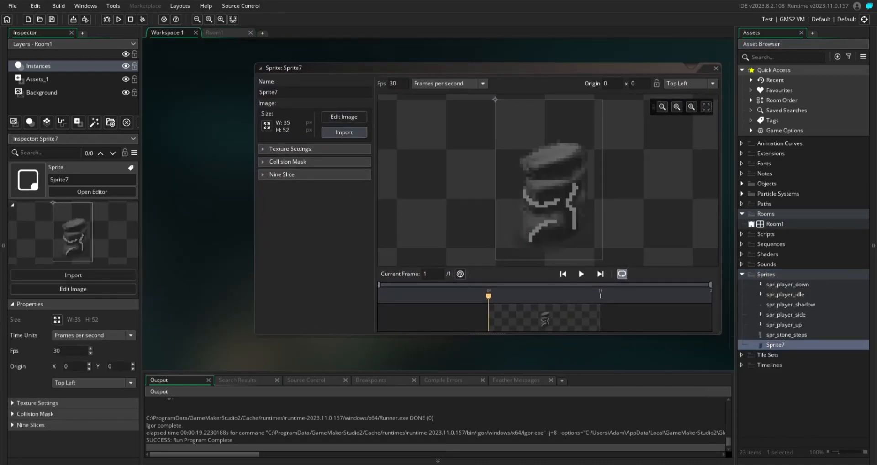
Create a second sprite and import the glowing stone lever image into it
right_click(782, 344)
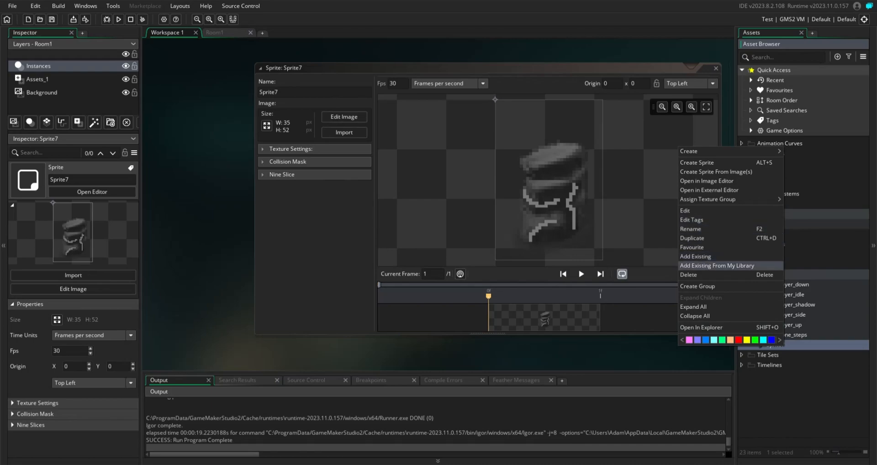
click(696, 163)
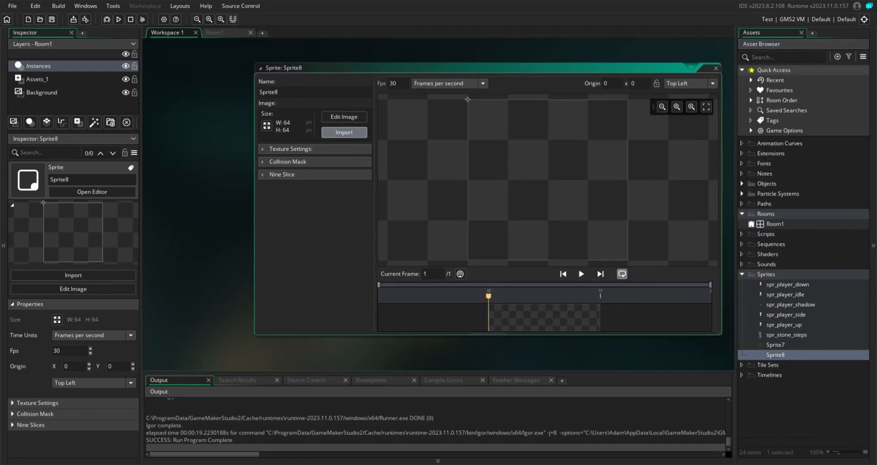
click(344, 132)
click(475, 248)
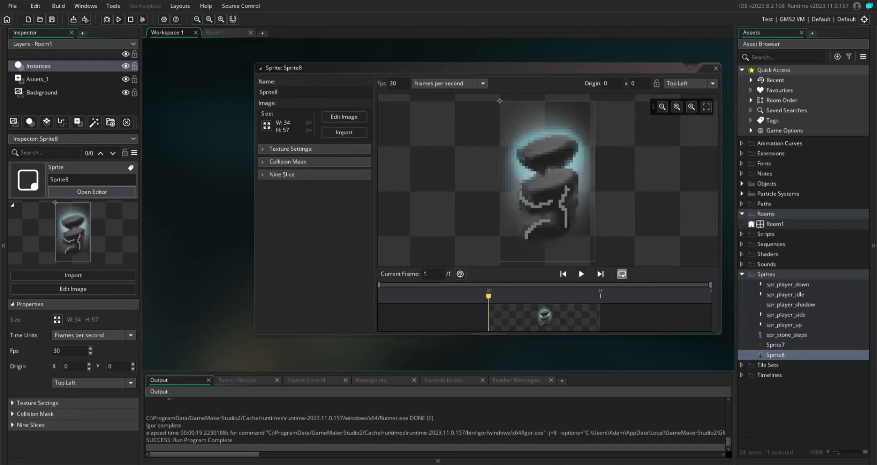
Open Sprite8's image for editing, select the whole glowing lever and turn it into a custom brush
click(93, 191)
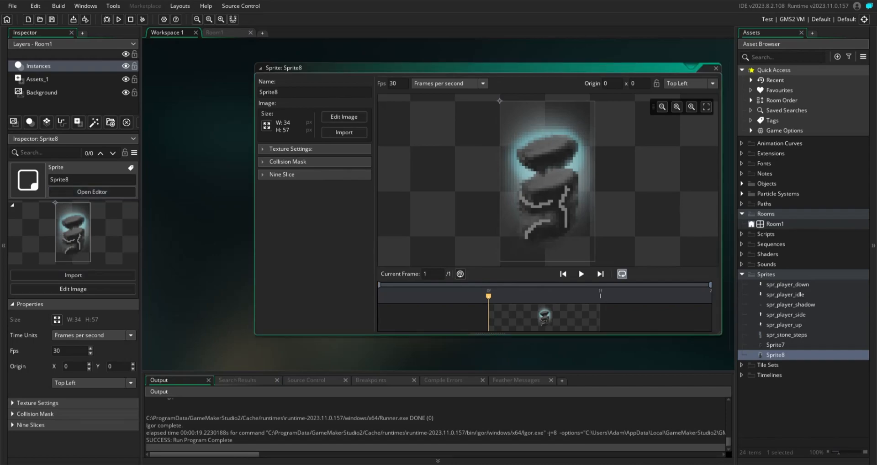
click(73, 289)
click(645, 259)
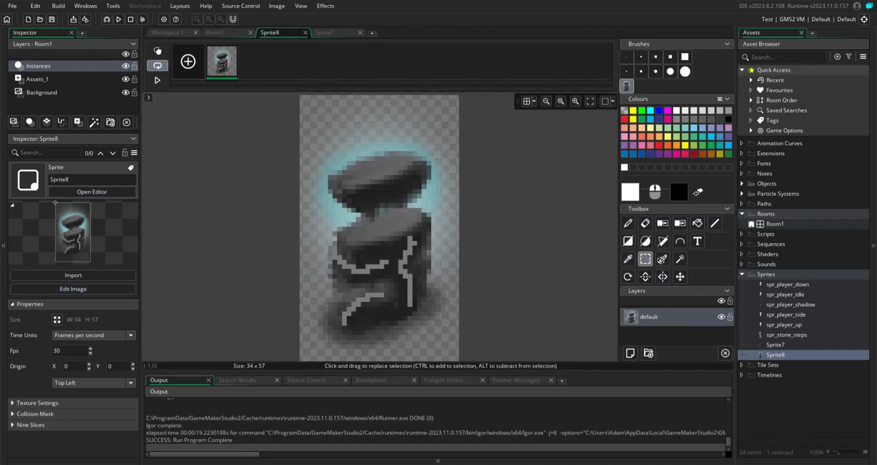
drag(296, 97, 457, 364)
scroll(437, 273, down, 2)
scroll(438, 273, up, 1)
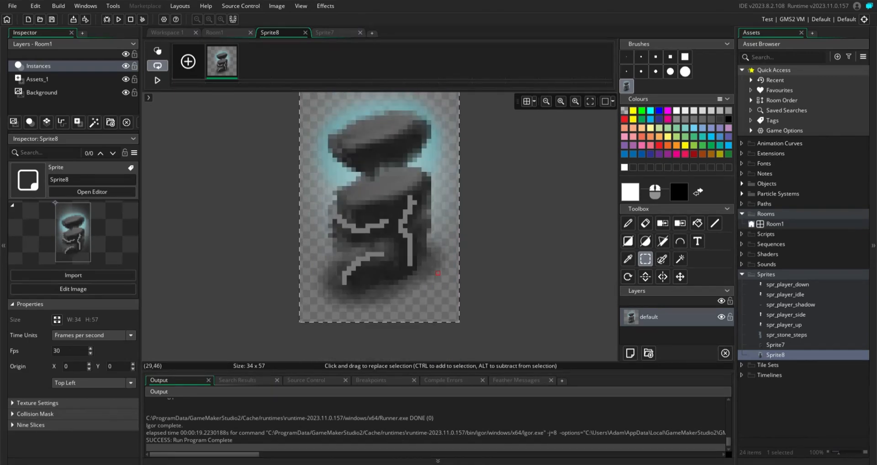
key(ctrl+b)
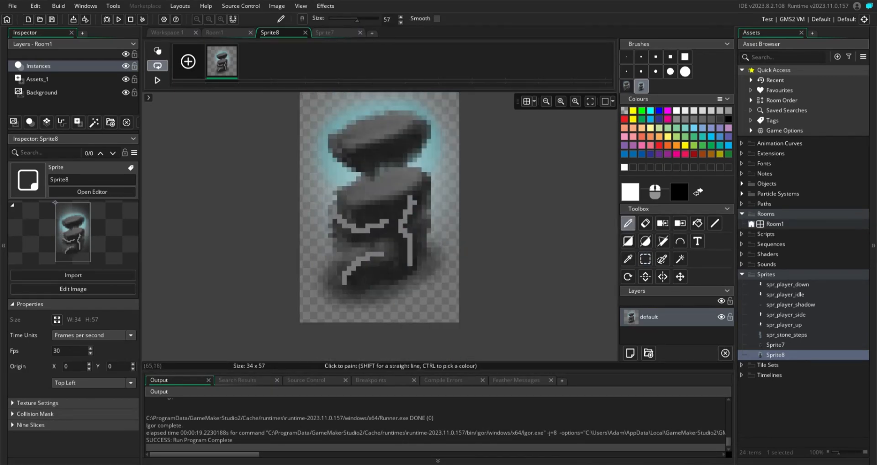
Open Sprite7's images for editing and choose the glowing lever brush for its empty second frame
double_click(775, 344)
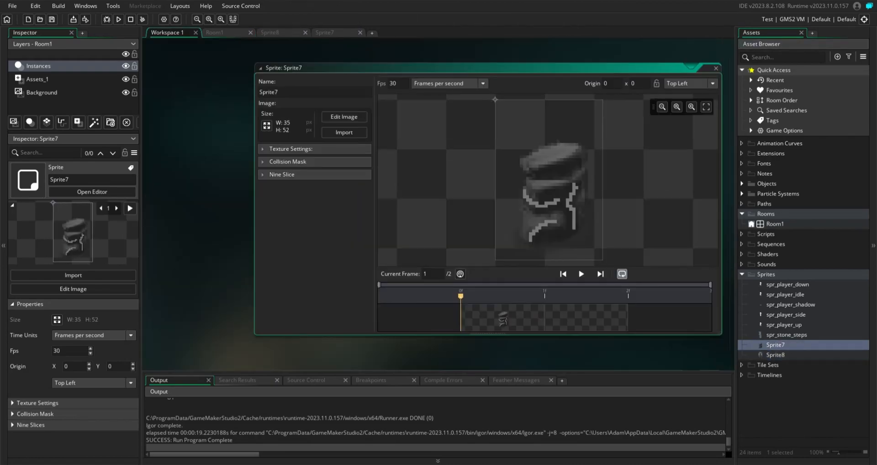
click(343, 117)
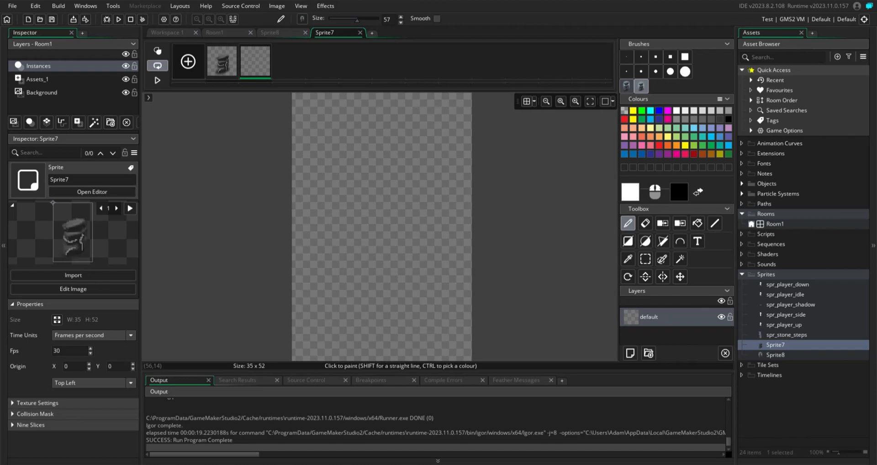
click(626, 85)
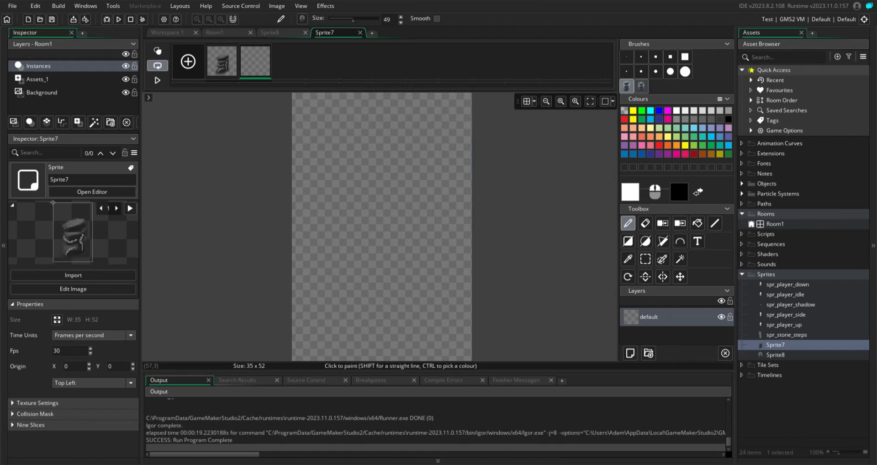
click(641, 86)
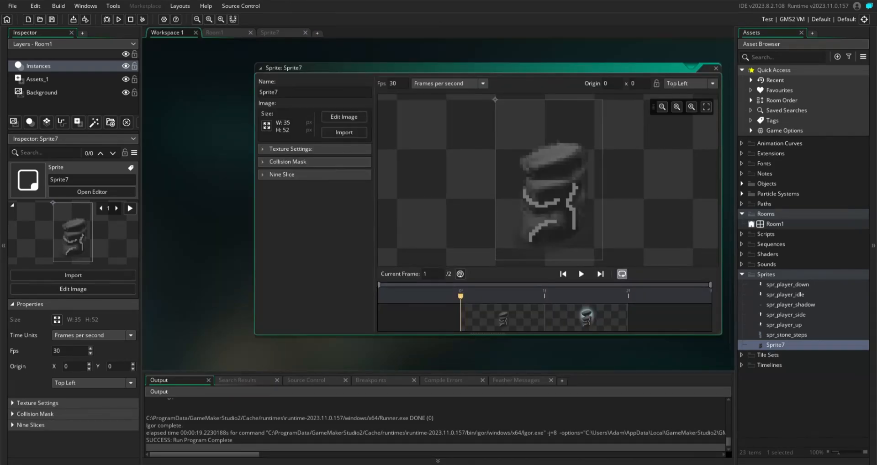
Set Sprite7's playback speed to 0 frames per second
double_click(393, 83)
text(0)
Alternate between Sprite7's two frames to examine how the unlit and glowing levers line up
click(502, 317)
click(586, 318)
click(502, 318)
click(586, 318)
click(503, 318)
click(585, 317)
click(502, 317)
click(586, 317)
click(502, 318)
Select the lever in Sprite7's first frame and nudge it 1 px left and 1 px down to match the second frame
click(270, 33)
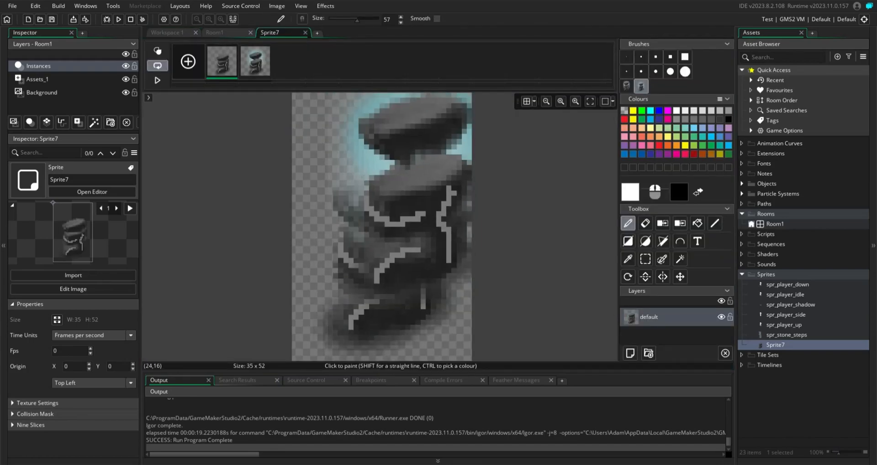
click(645, 259)
drag(304, 121, 469, 358)
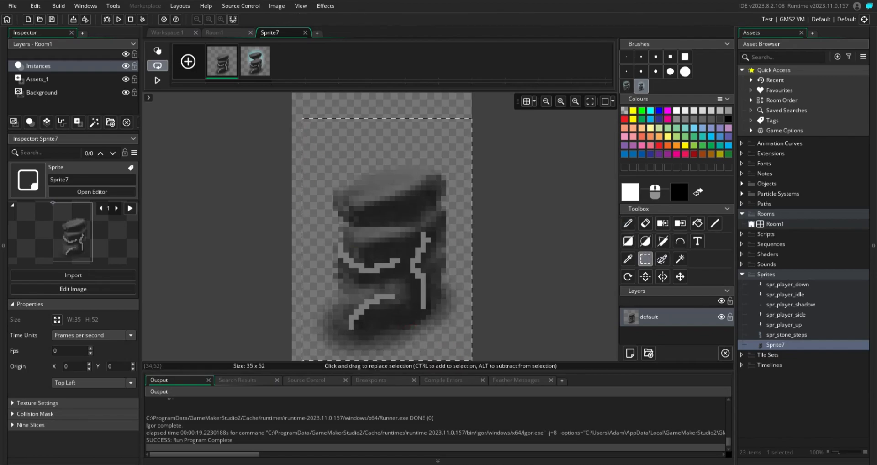
key(Left)
click(255, 61)
click(222, 62)
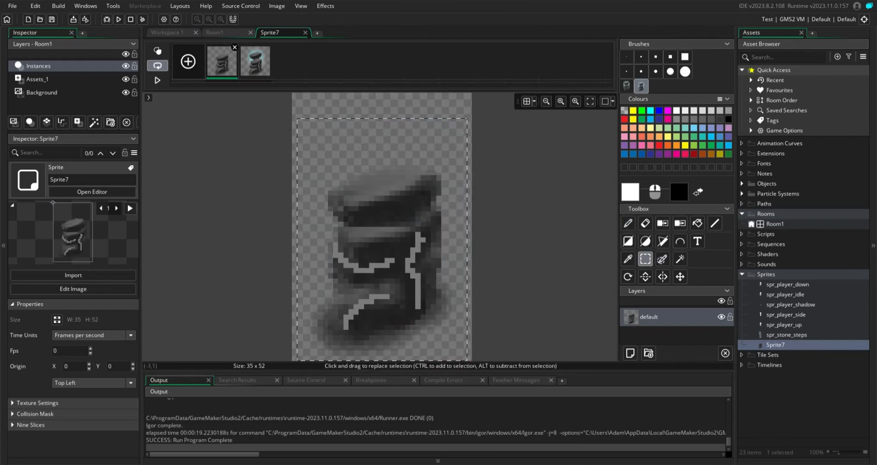
click(255, 61)
click(222, 61)
key(Down)
Check the alignment of the nudged lever by flipping between both frames in the image editor
click(255, 61)
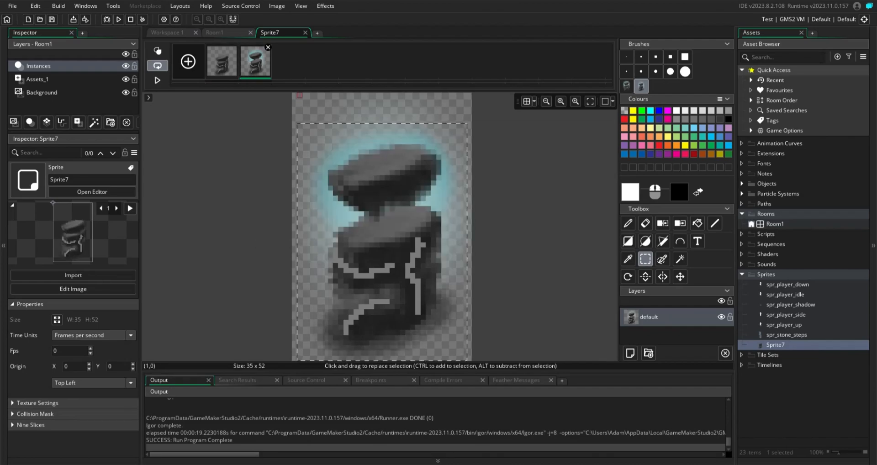
click(222, 62)
click(255, 61)
click(223, 61)
click(255, 61)
click(222, 61)
click(255, 62)
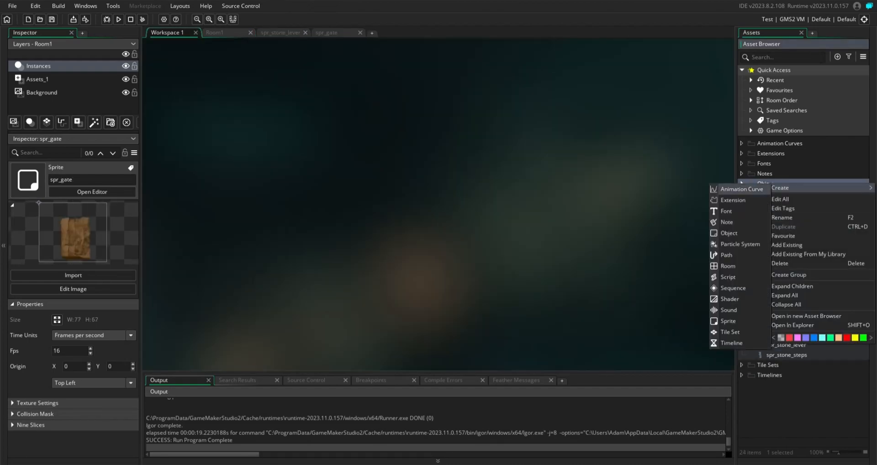
Create a new object in the Objects folder and name it obj_lever
click(744, 233)
key(Return)
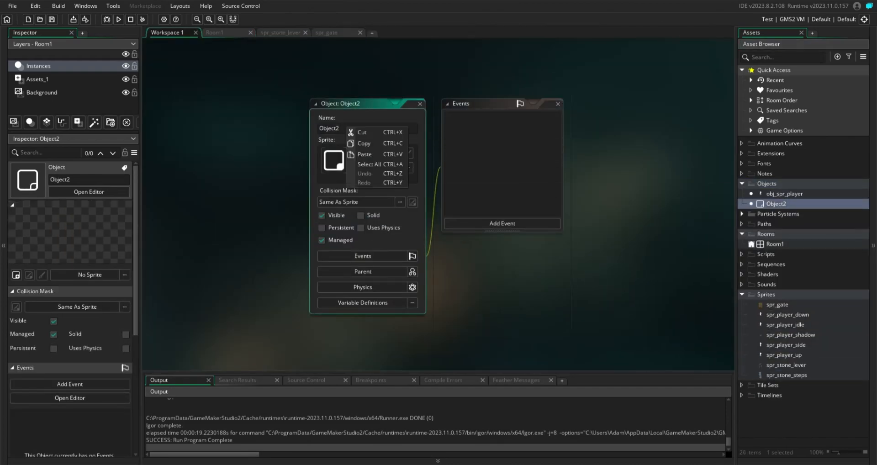
key(BackSpace)
key(BackSpace)
key(BackSpace)
key(BackSpace)
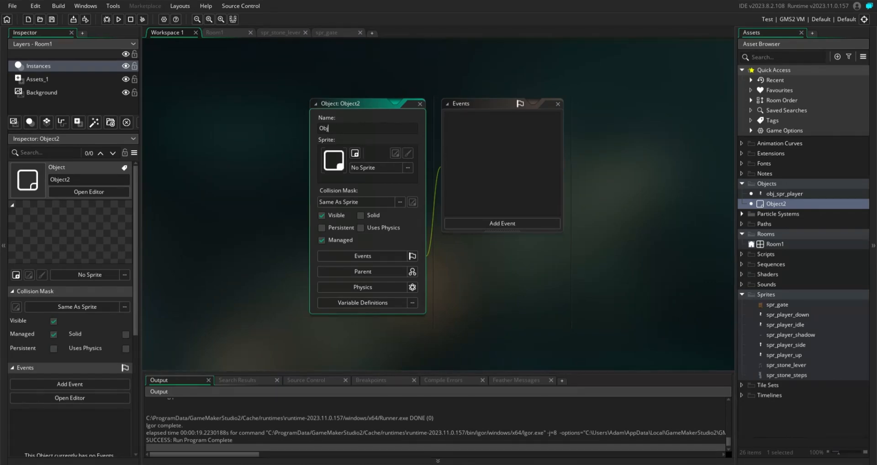
key(BackSpace)
key(BackSpace)
key(BackSpace)
text(obj_lever)
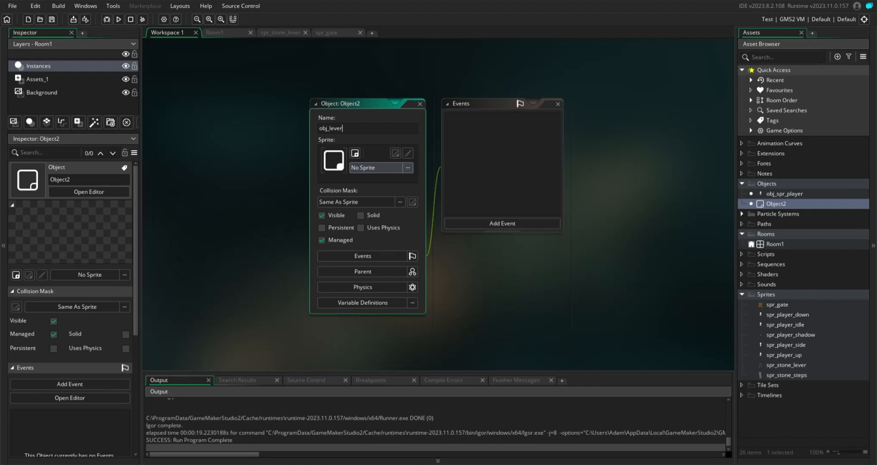
Assign the spr_stone_lever sprite to obj_lever and open its variable definitions
click(375, 167)
double_click(526, 192)
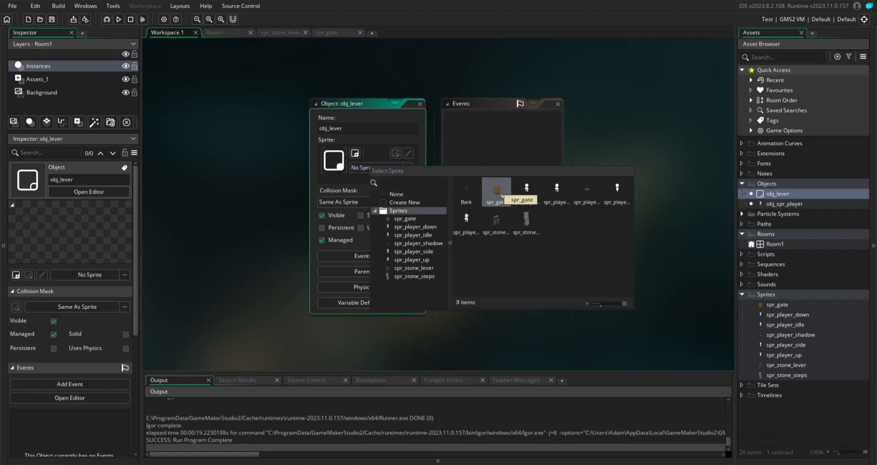
double_click(497, 223)
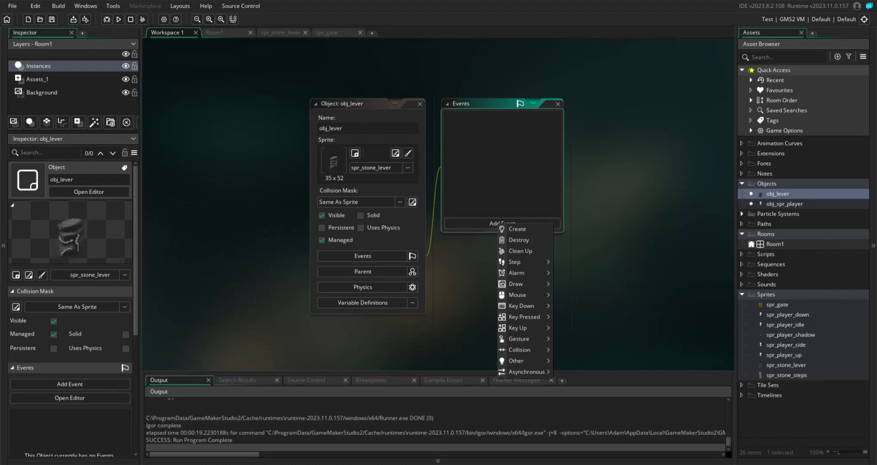
click(363, 303)
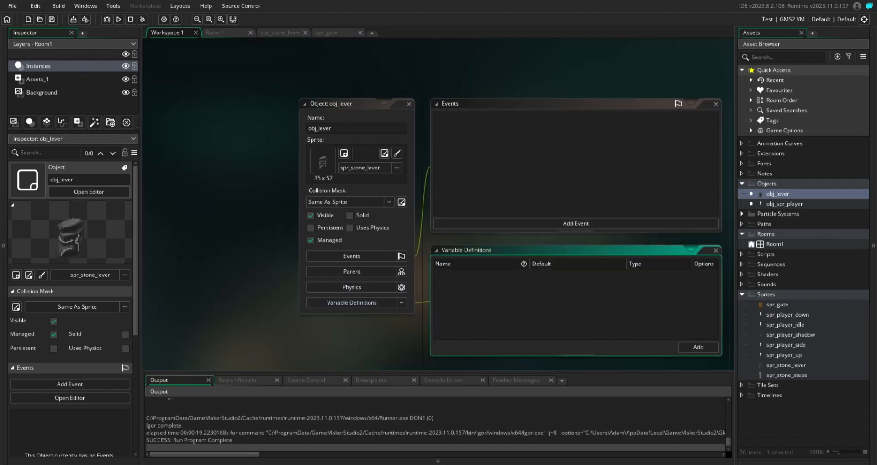
Add a variable gate_to_open to obj_lever with default noone and type Expression
click(698, 347)
text(gate)
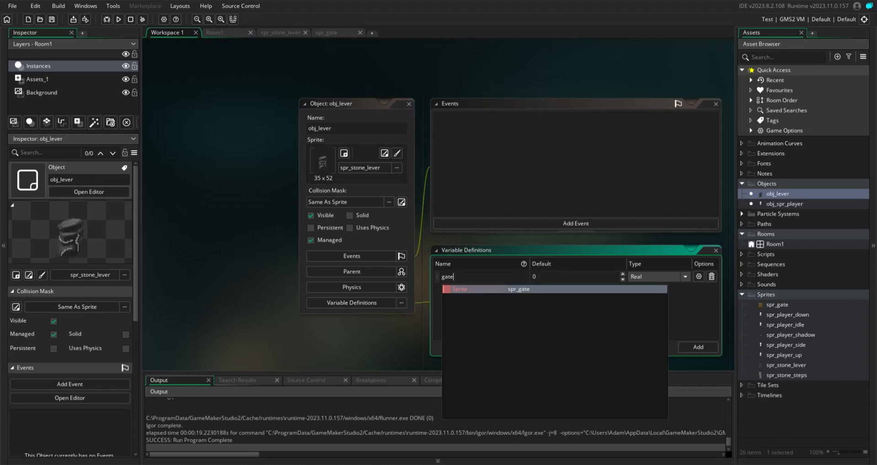
text(_to_open)
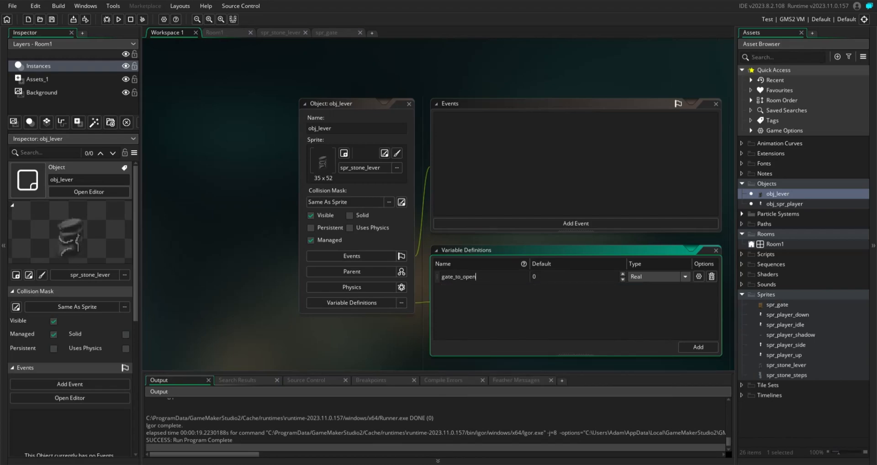
text(noone)
click(685, 276)
click(644, 324)
Create a new object in the Objects folder, name it obj_gate and assign it the spr_gate sprite
right_click(776, 194)
click(749, 210)
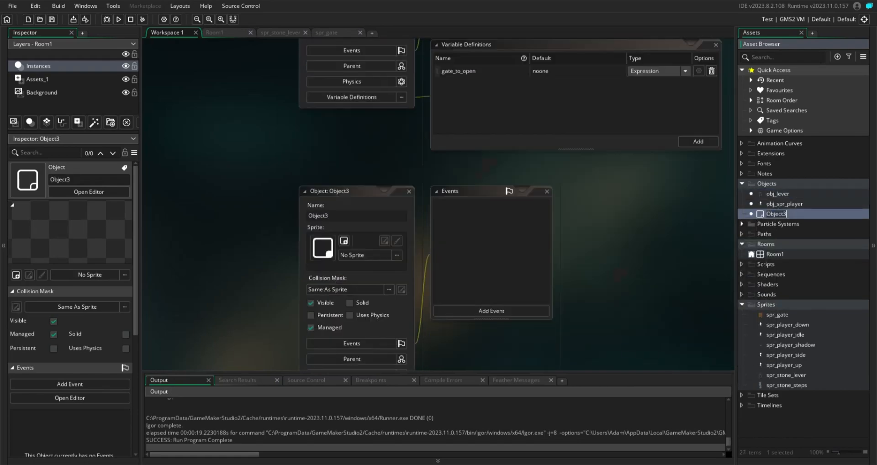
text(obj)
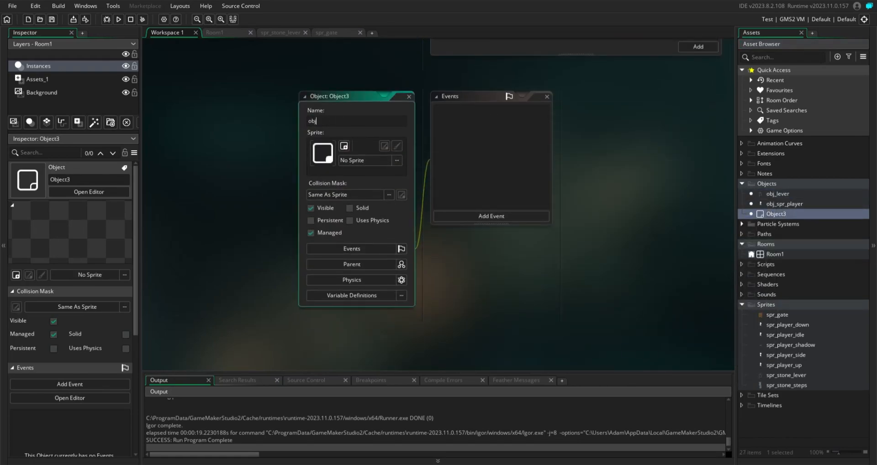
text(_gate)
click(369, 160)
click(490, 181)
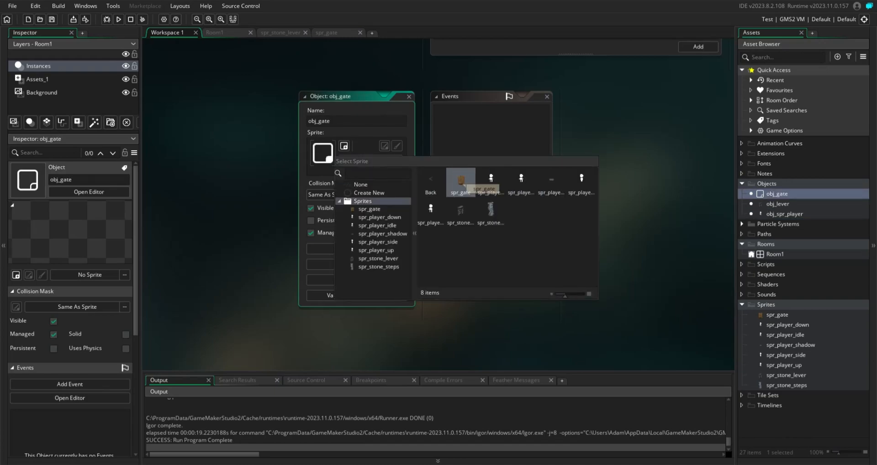
click(463, 182)
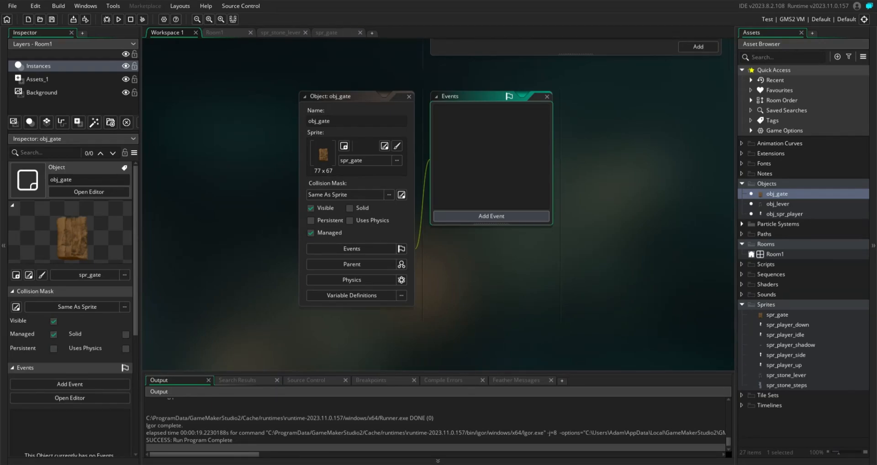
Add a Create event to obj_gate using GML Code and clear its placeholder comments
click(484, 216)
click(502, 222)
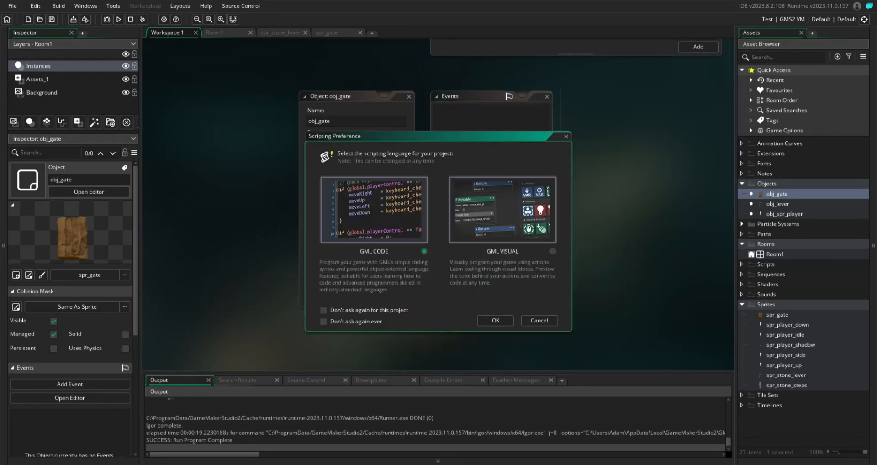
click(496, 321)
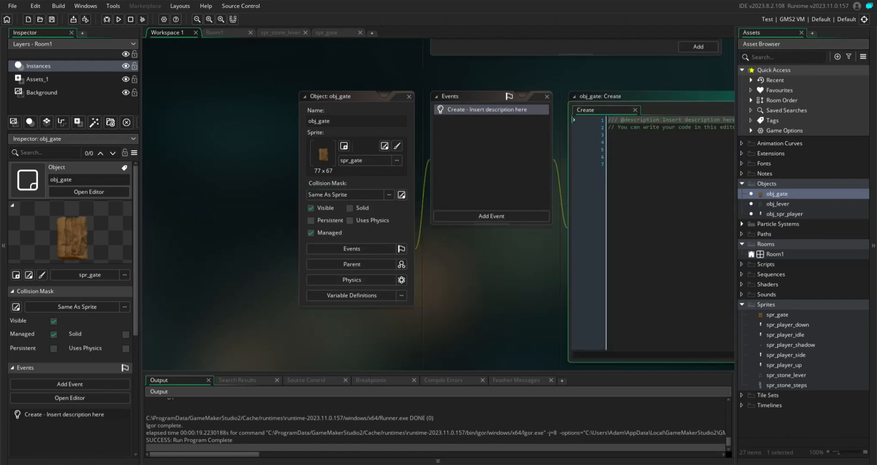
drag(483, 99, 351, 93)
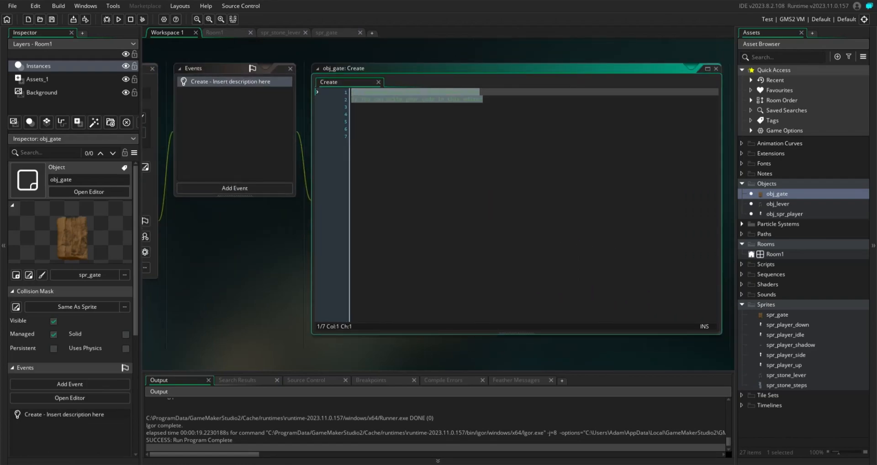
key(BackSpace)
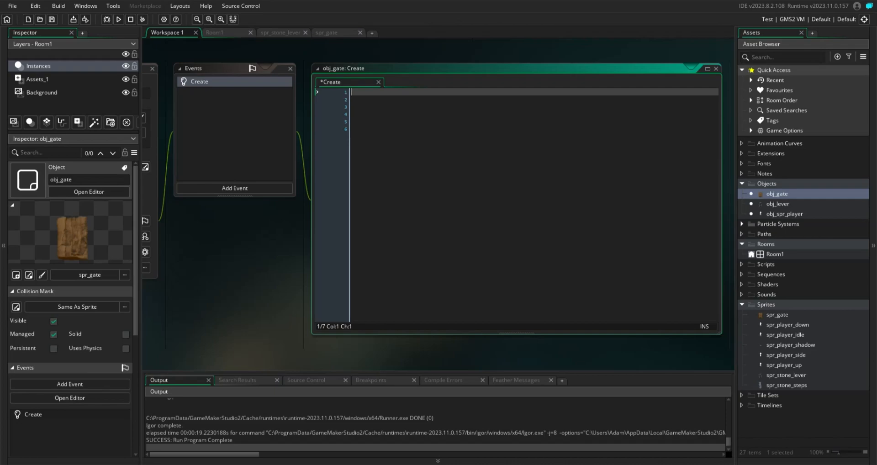
Write image_speed = 0; in obj_gate's Create event
text(image)
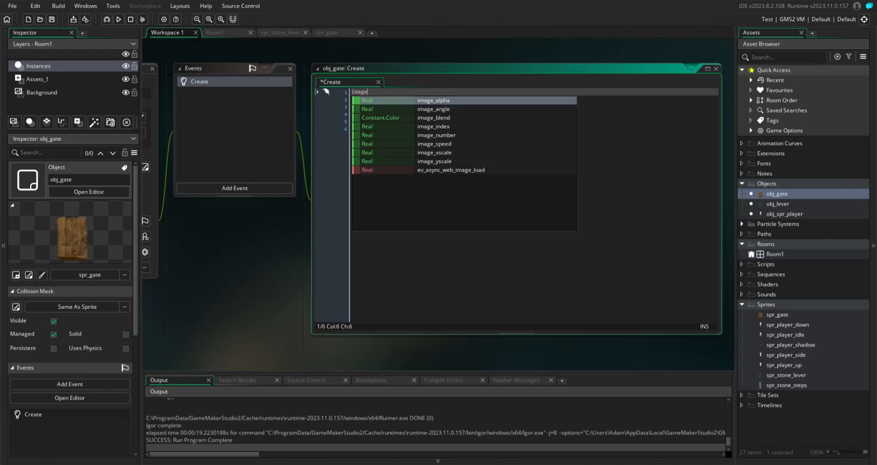
key(Down)
key(Down)
key(Down)
key(Down)
key(Down)
key(Return)
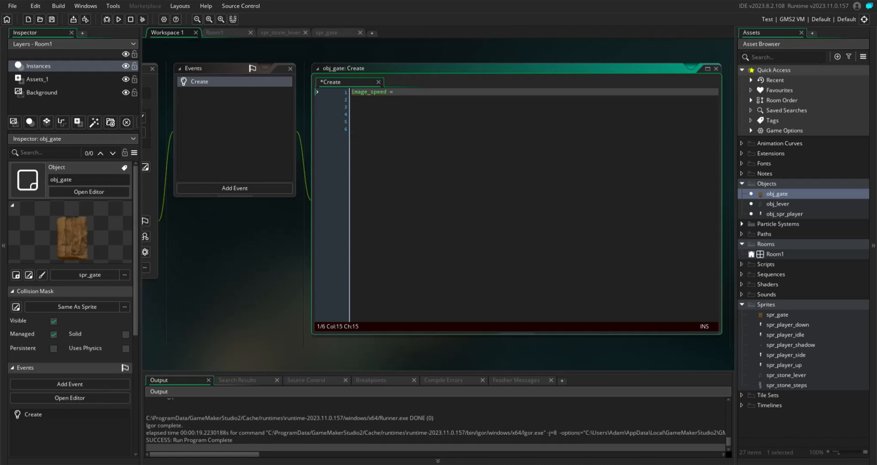
text(= 0;)
Add an Animation End event to obj_gate using GML Code
click(250, 188)
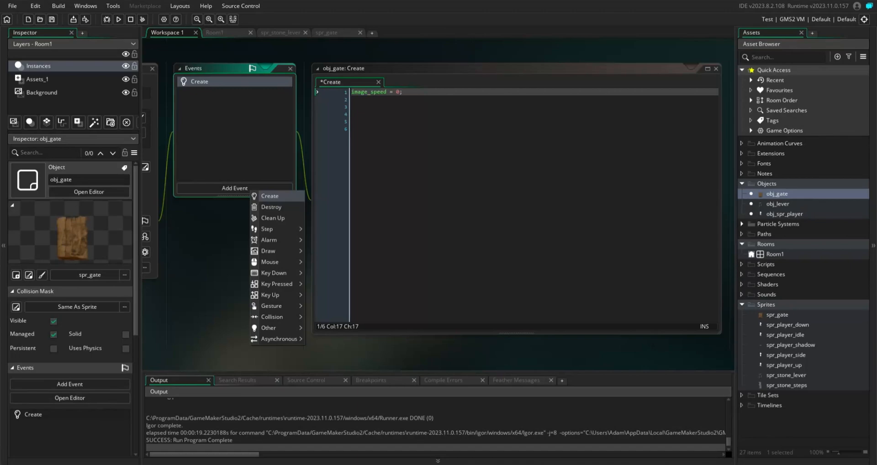
mouse_move(274, 327)
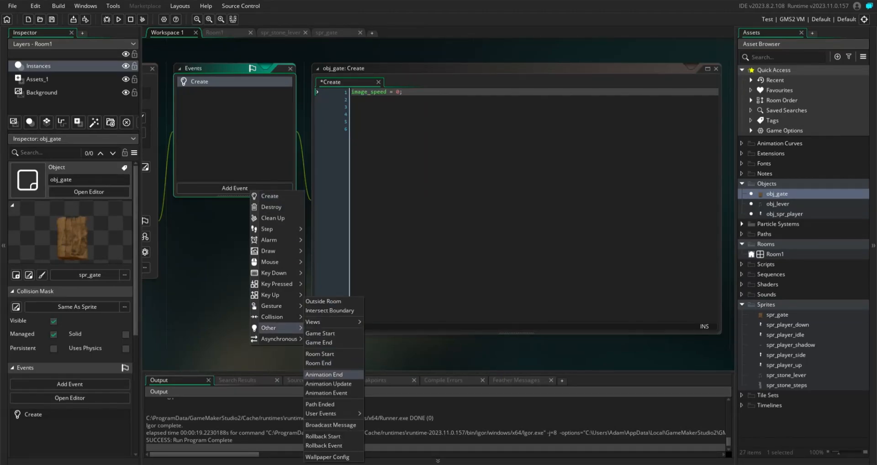
click(324, 374)
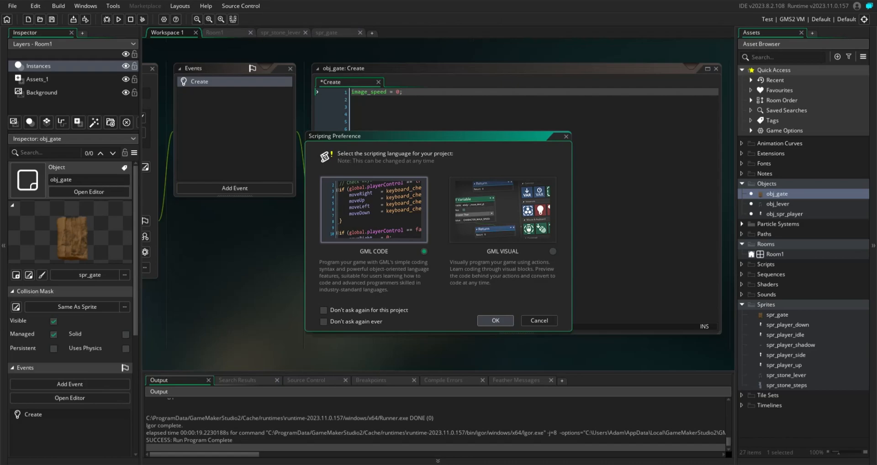
click(495, 321)
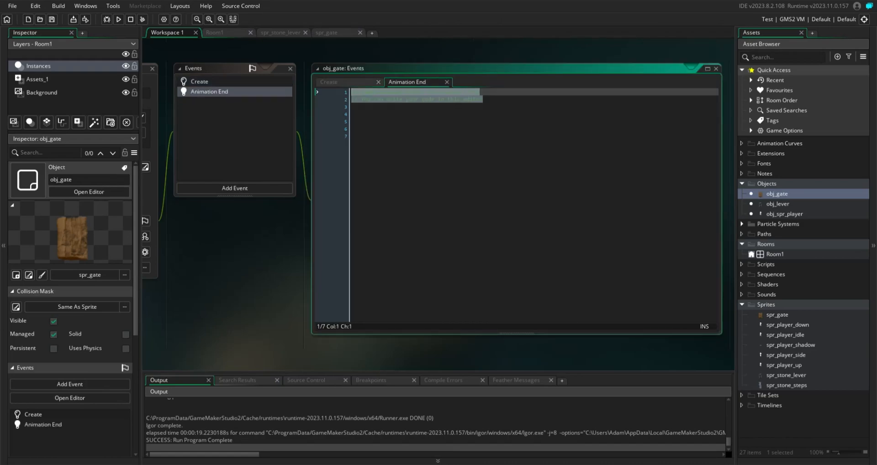
Replace the placeholder comments in obj_gate's Animation End event with instance_destroy();
text(instan)
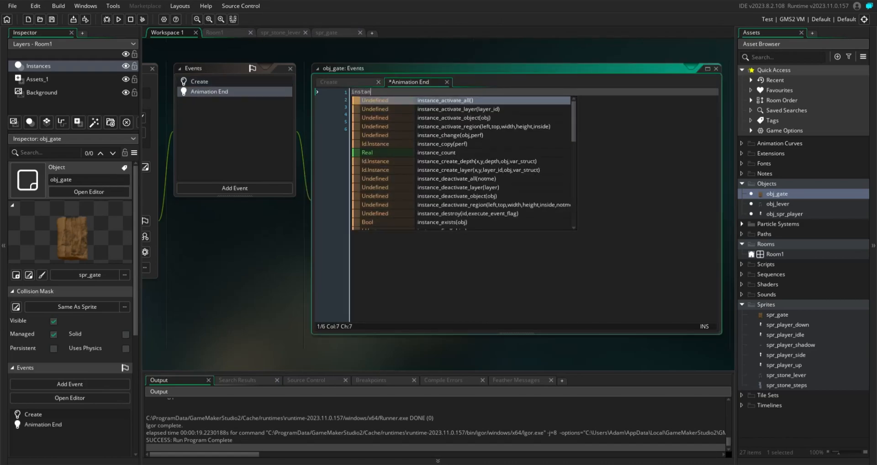
text(ce_de)
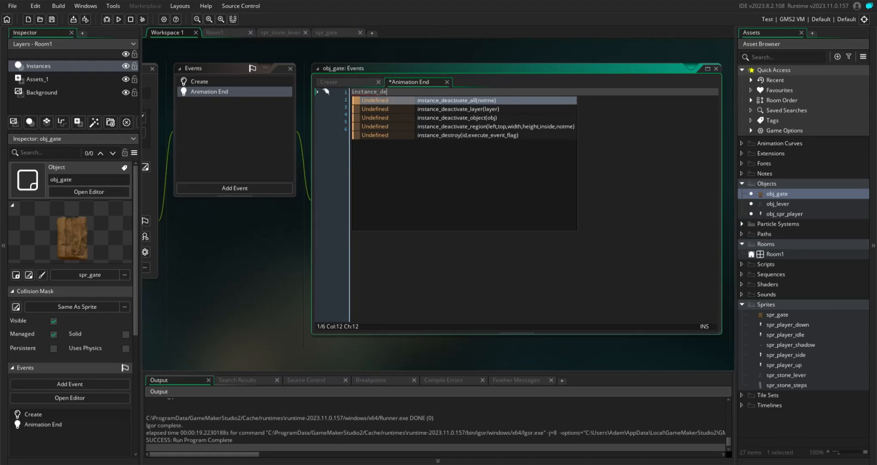
key(Down)
key(Down)
key(Down)
key(Down)
key(Return)
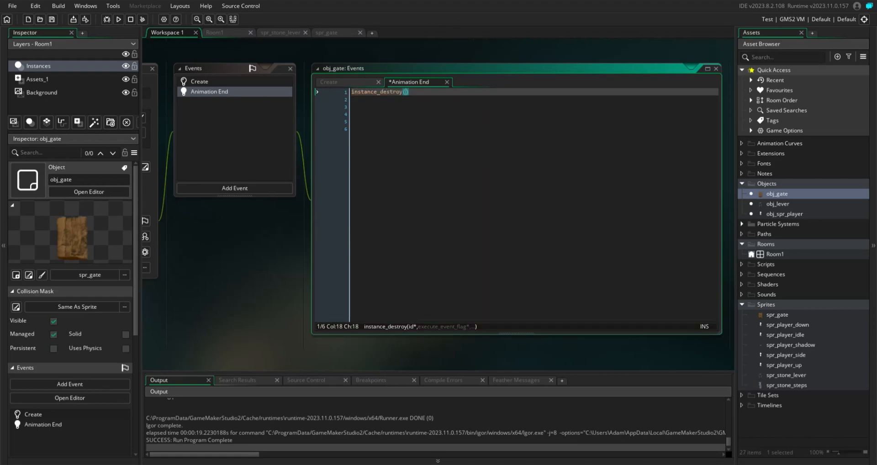
key(Right)
text(;)
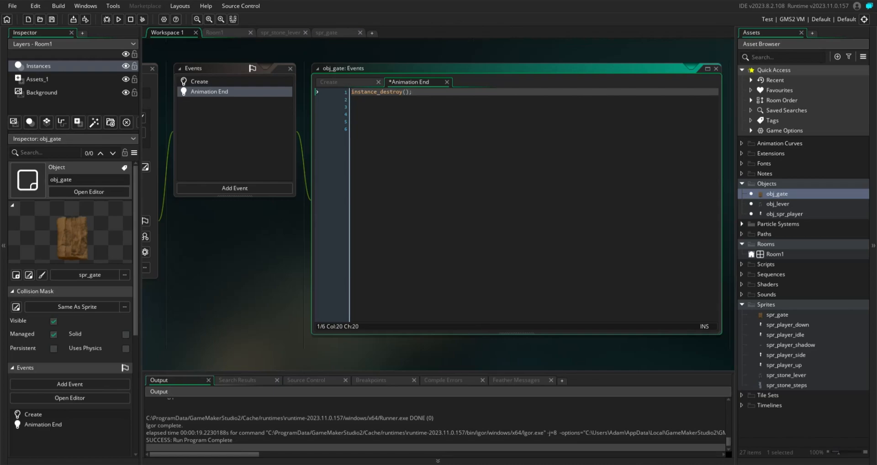
click(348, 82)
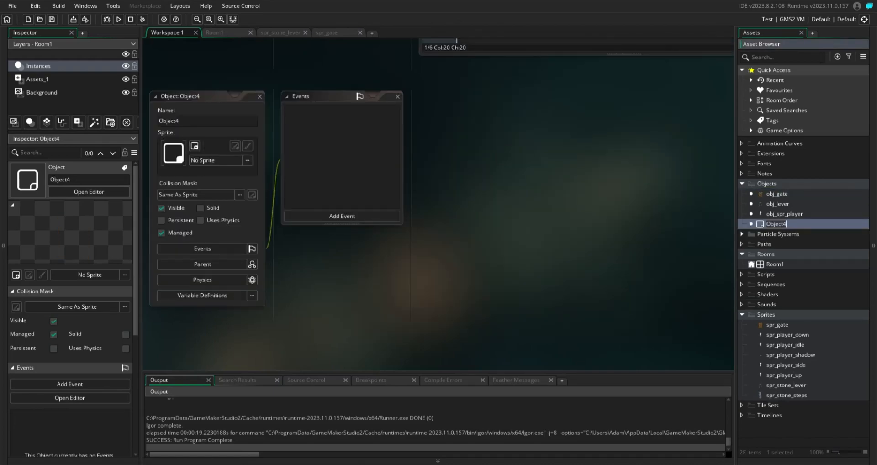
Name the new object obj_collision_parent
double_click(169, 121)
text(ob)
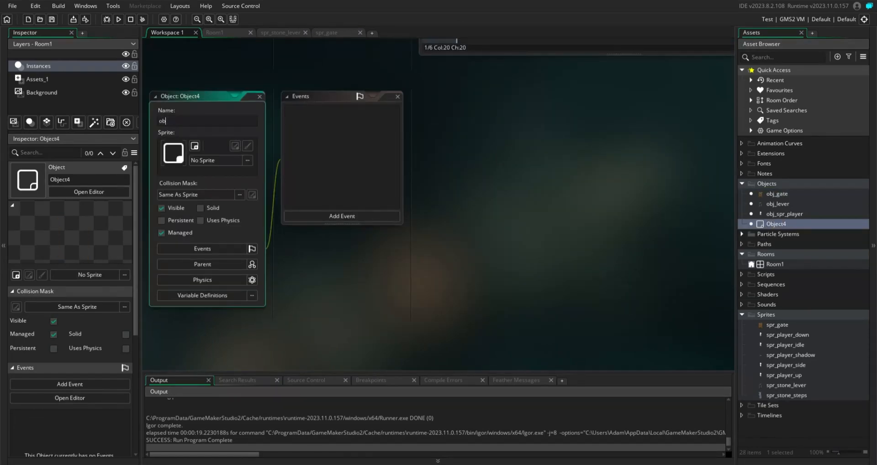
text(j_collision_parent)
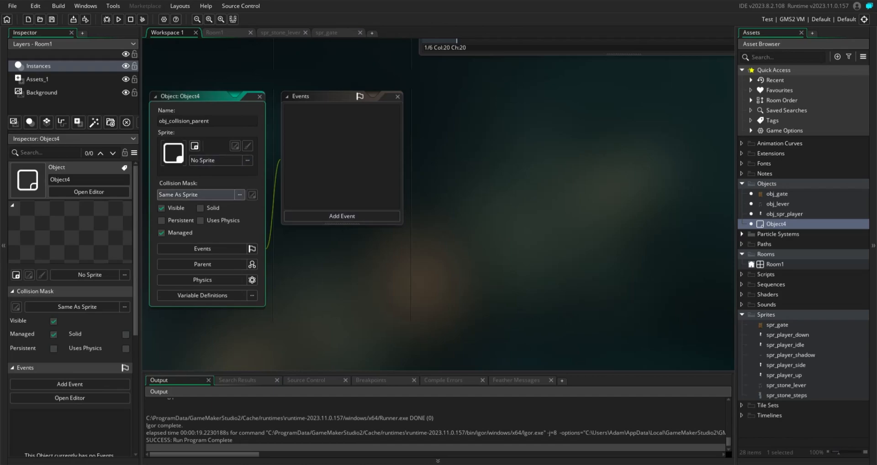
Open the parent settings of obj_collision_parent and add obj_gate as a child
click(203, 264)
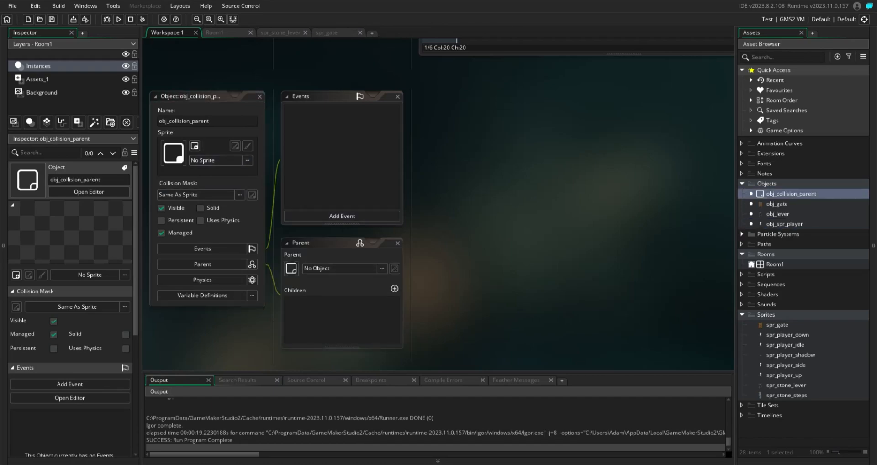
click(394, 289)
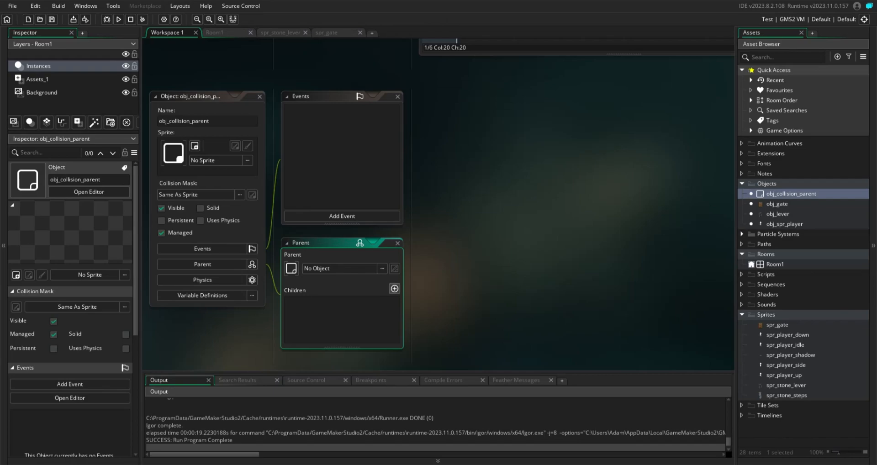
click(394, 289)
click(467, 312)
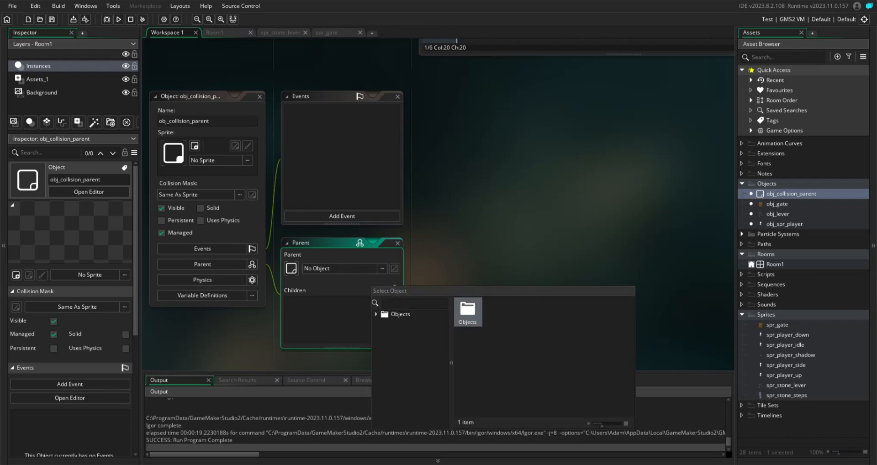
double_click(467, 312)
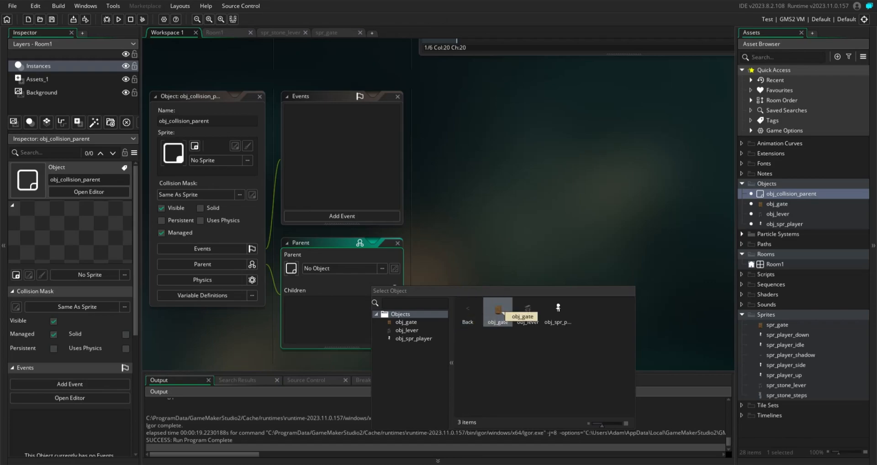
double_click(497, 312)
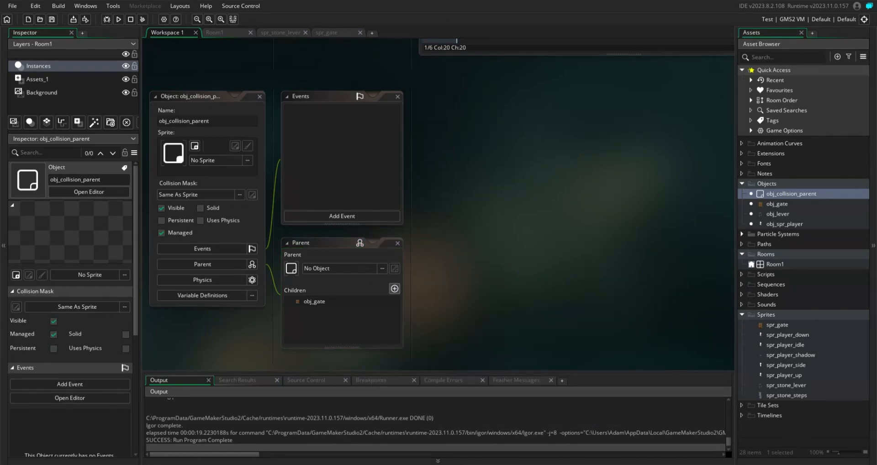
Add obj_lever and obj_spr_player as further children of obj_collision_parent
click(394, 288)
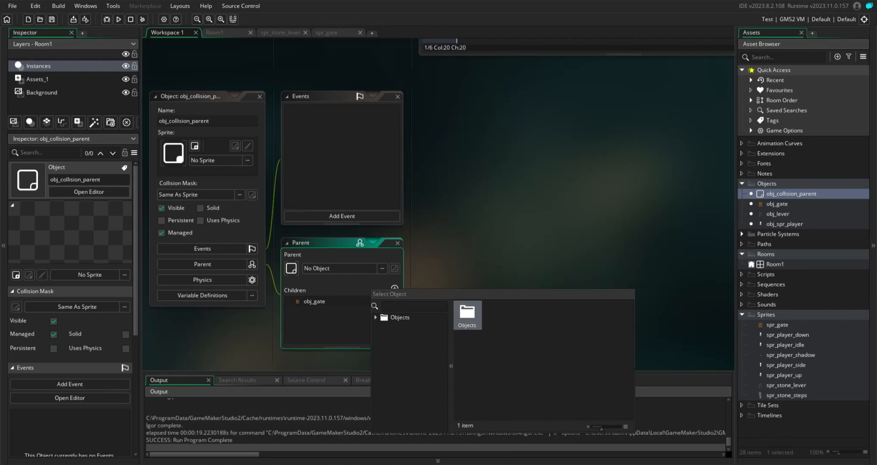
double_click(467, 313)
double_click(527, 313)
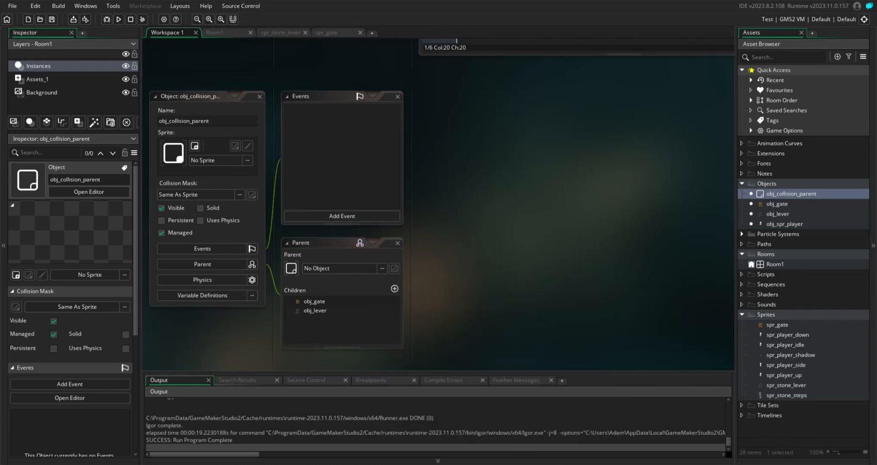
click(395, 289)
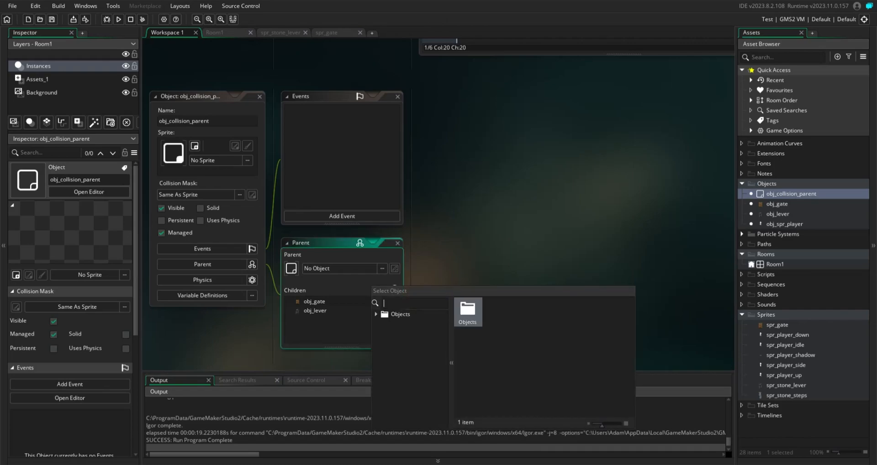
double_click(467, 311)
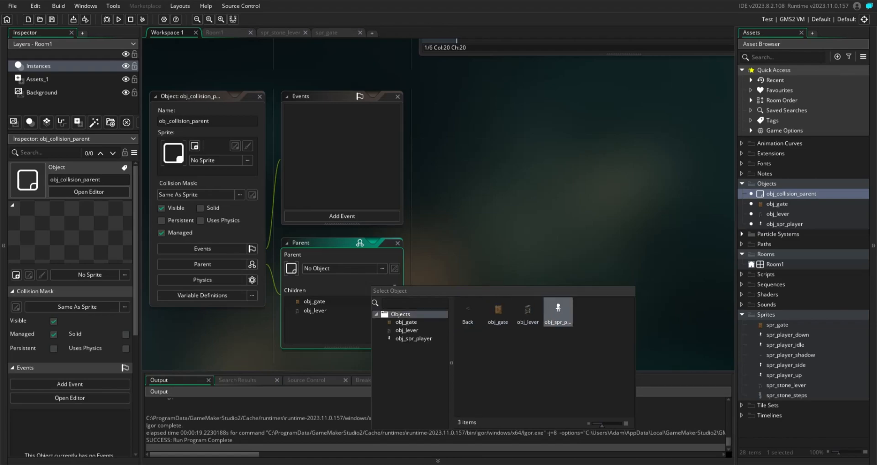
double_click(558, 312)
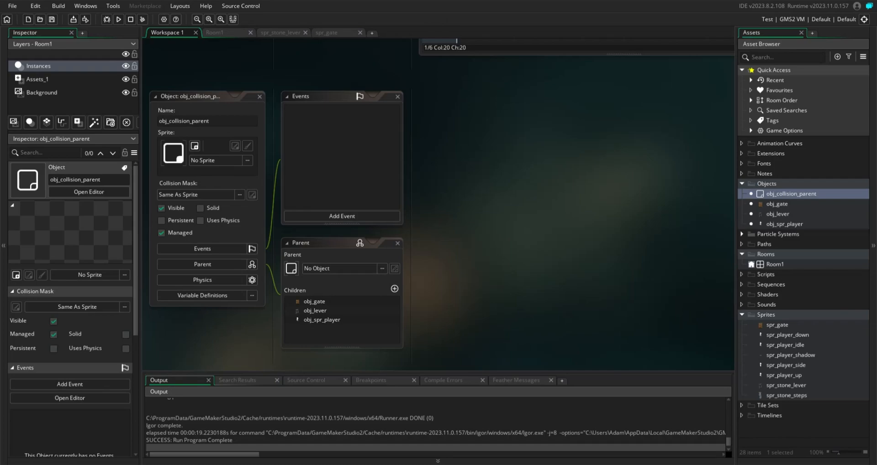
Add a collision event with obj_collision_parent to obj_spr_player, using GML Code
double_click(784, 224)
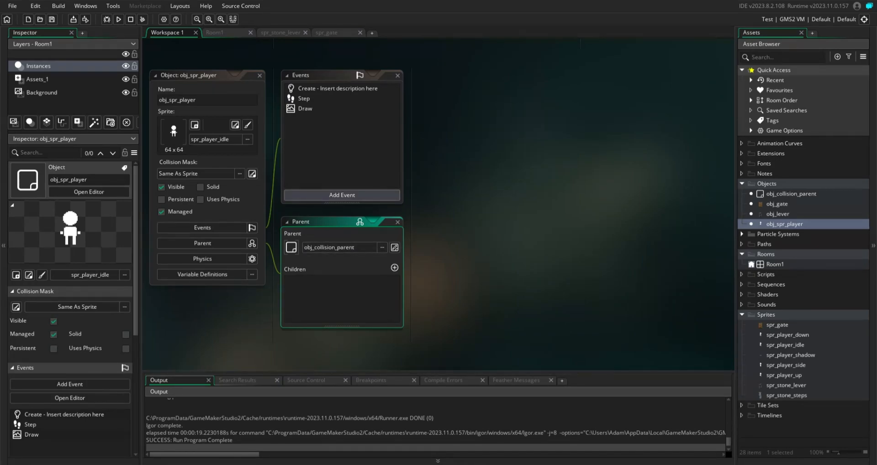
click(352, 194)
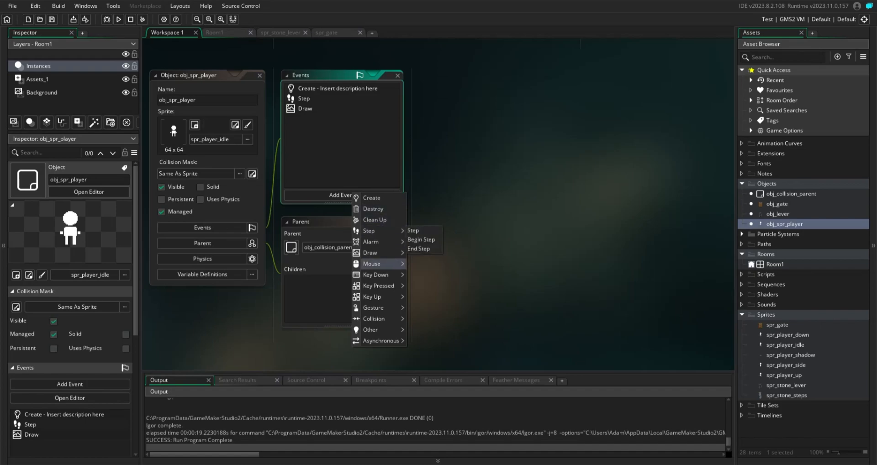
mouse_move(372, 329)
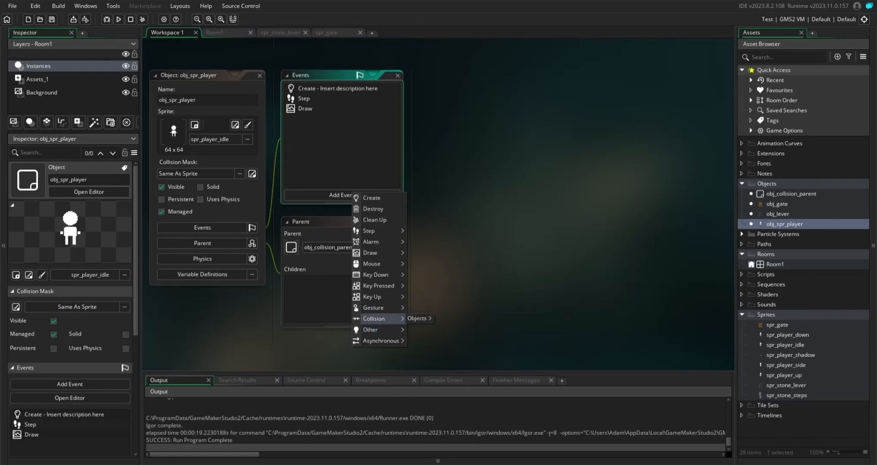
mouse_move(416, 318)
click(468, 319)
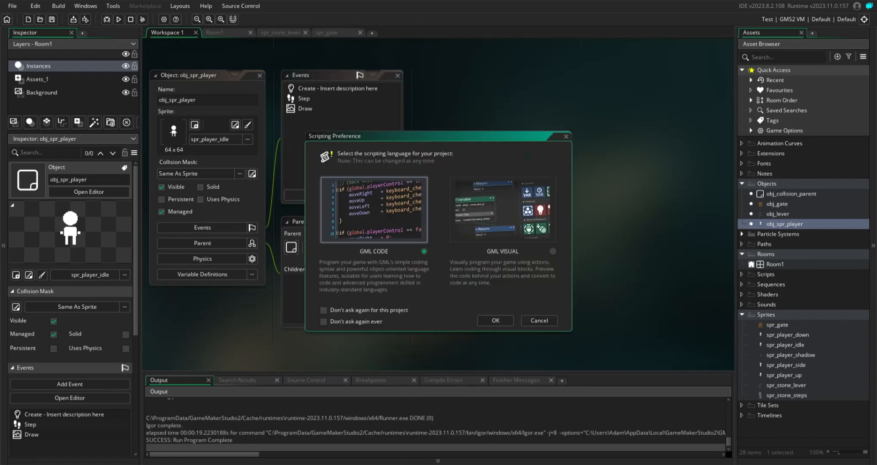
click(495, 320)
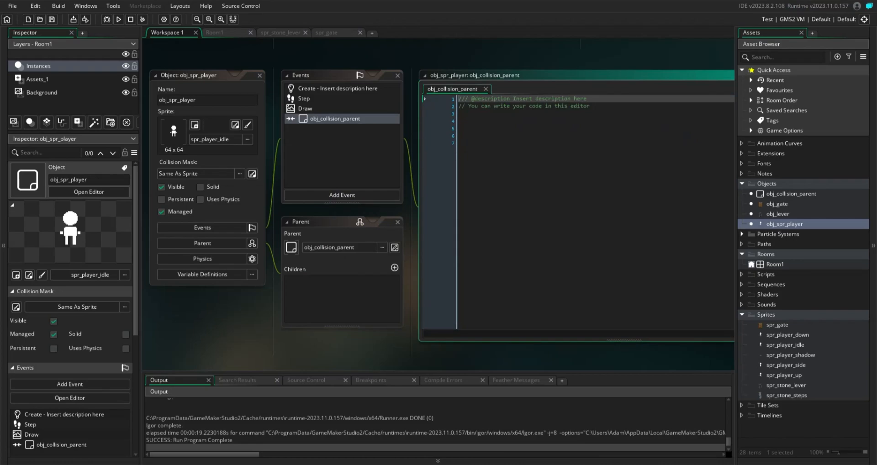
Replace the placeholder comments with instance_place checks against obj_collision_parent that return the player to xprevious, or else to yprevious, when that position is free
key(shift+Down)
key(shift+End)
key(BackSpace)
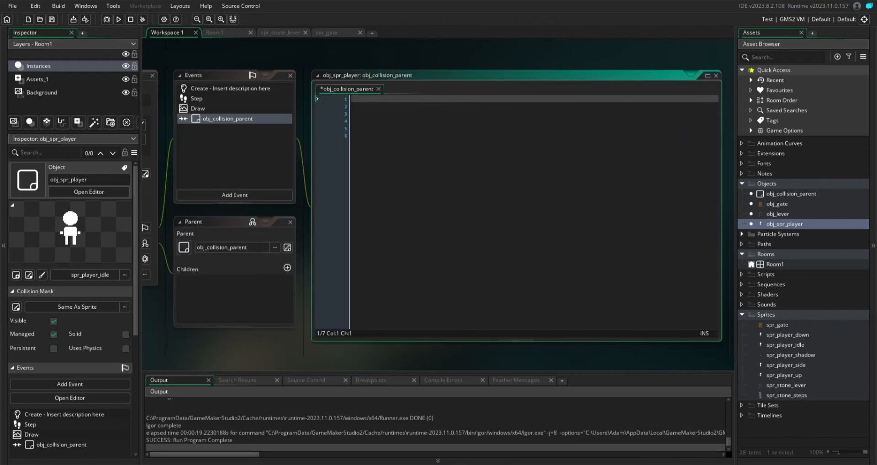
text(// If there wasn't a collision // in the previous X position var l4FA8D836_0 = instance_place(xprevious, y, [obj_collision_parent]); if (!(l4FA8D836_0 > 0)) {     // Then move back to that     // point on the X axis     x = xprevious;     y = y; }  else {     // If there wasn't a collision     // in the previous y position     var l4179BEC2_0 = instance_place(x, yprevious, [obj_collision_parent]);     if (!(l4179BEC2_0 > 0))     {         // Then move back to that         // point on the Y axis         x = x;         y = yprevious;     })
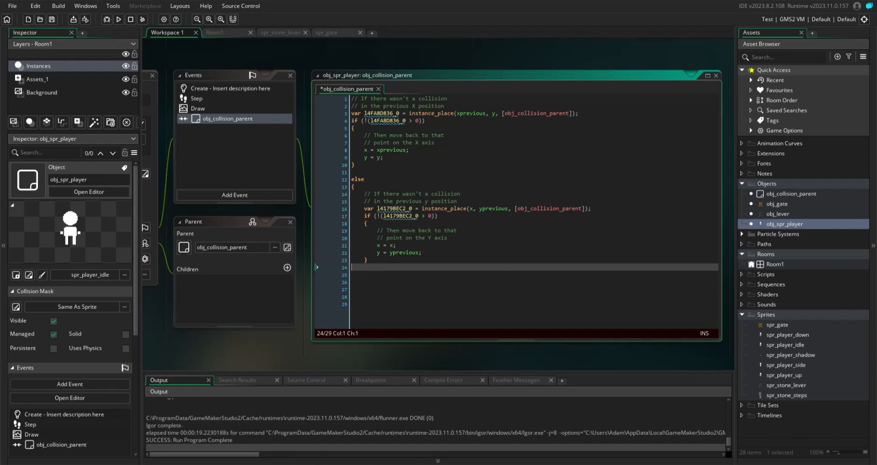
Add a collision event with obj_spr_player to obj_lever, using GML Code
double_click(777, 214)
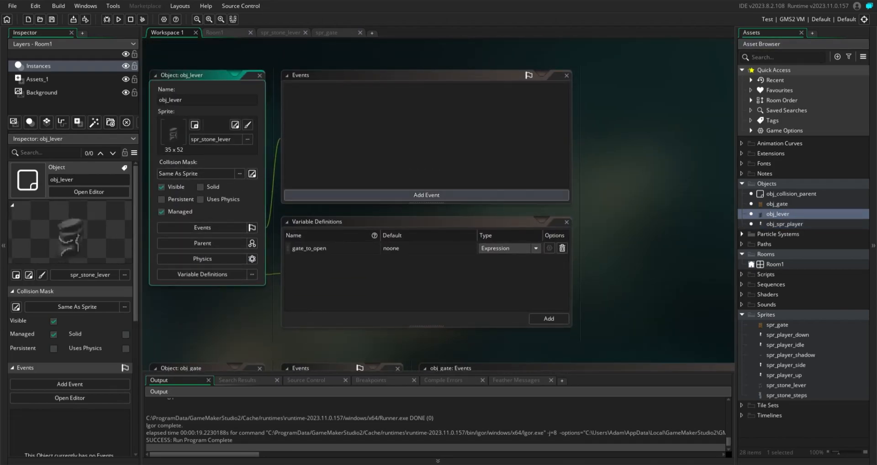
click(425, 195)
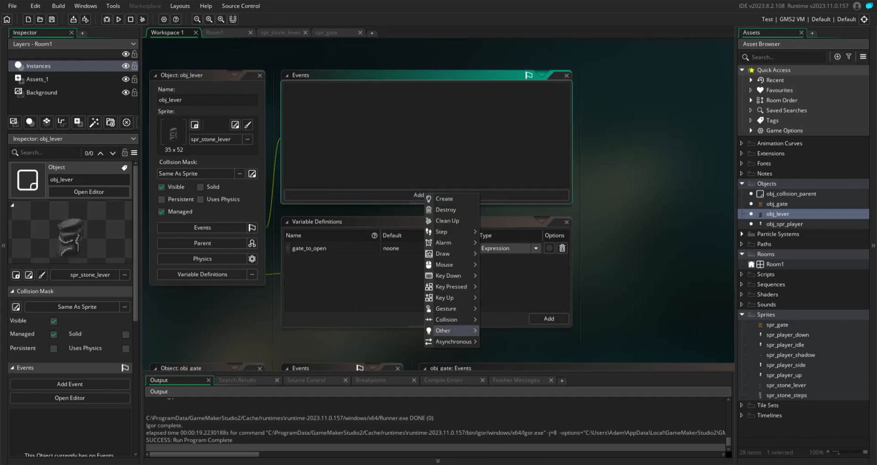
mouse_move(445, 330)
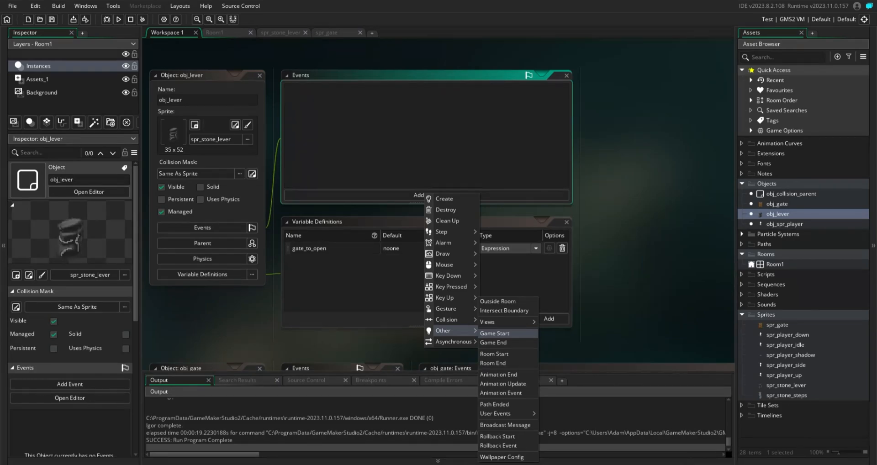
mouse_move(491, 320)
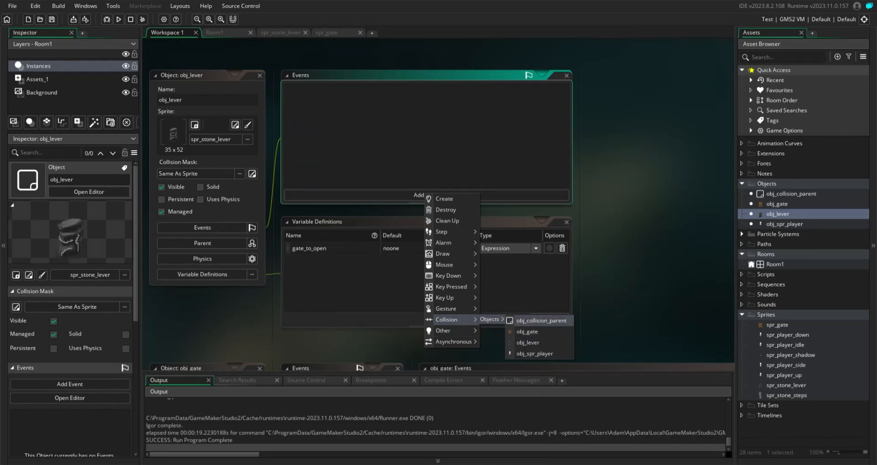
click(534, 353)
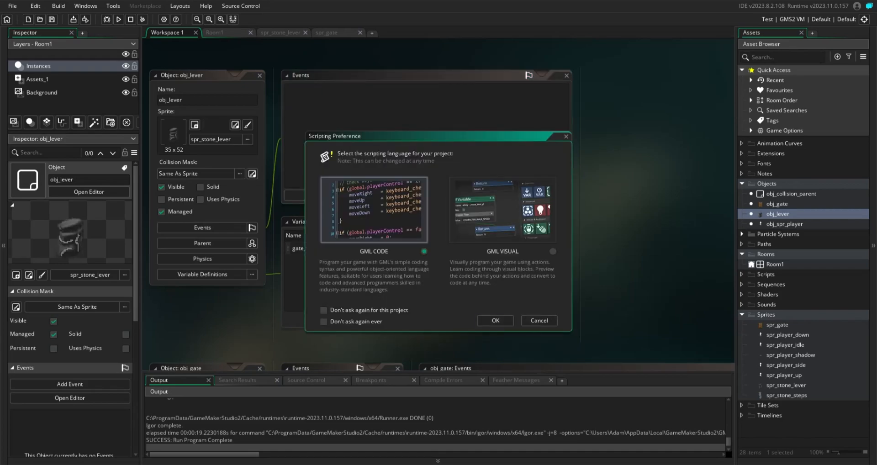
click(495, 320)
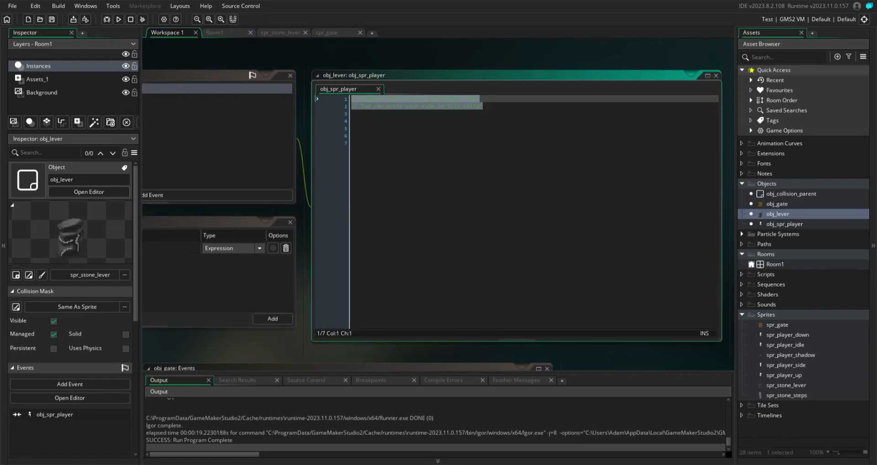
Replace the placeholder comments in obj_lever's collision event with a keyboard_check_pressed(ord("E")) condition that tests whether image_index is 0
key(BackSpace)
text(var l4BBDFF98_0; l4BBDFF98_0 = keyboard_check_pressed(ord("E")); if (l4BBDFF98_0) { 	if(image_index == 0) 	{ 		image_index = 1;  		with(gate_to_open) { 			image_speed = 1; 		} 	} })
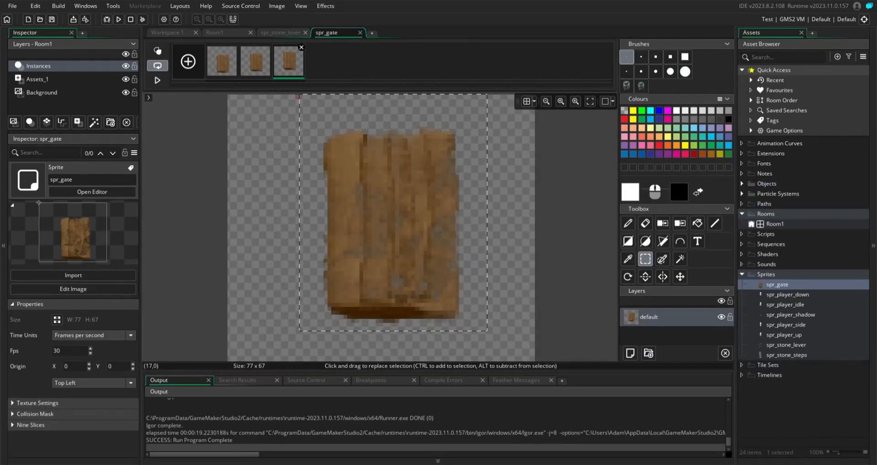
Add a fourth and fifth frame to spr_gate by duplicating the last one, shifting the gate up about 4 pixels in each
right_click(289, 63)
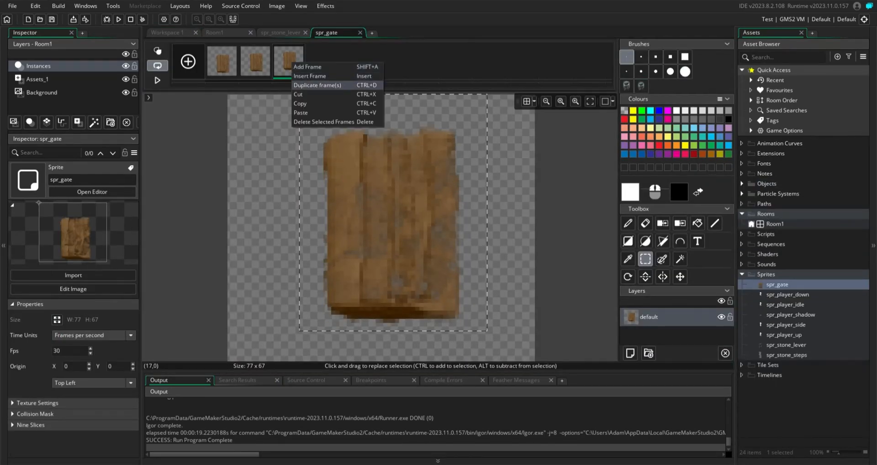
click(320, 85)
scroll(392, 205, down, 1)
right_click(323, 64)
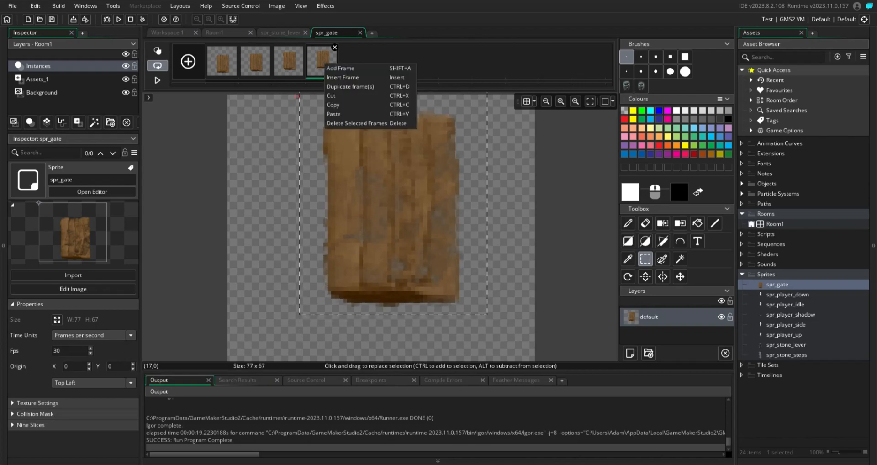
click(349, 86)
scroll(349, 137, down, 2)
Add a sixth and seventh frame to spr_gate as copies, raising the gate about 4 pixels further in each
right_click(355, 63)
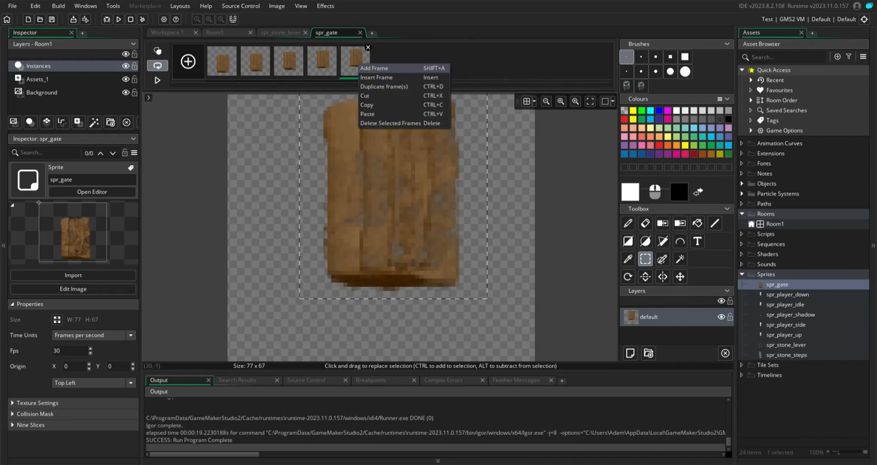
click(384, 87)
scroll(393, 206, down, 1)
right_click(390, 65)
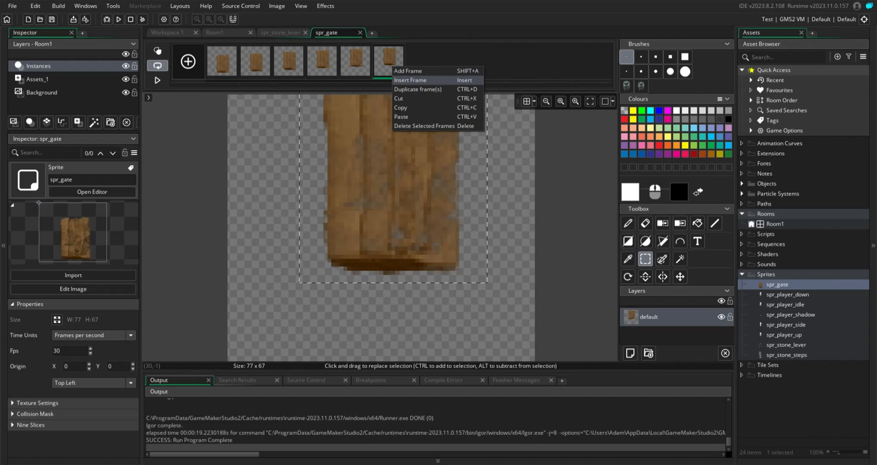
click(417, 89)
scroll(393, 206, down, 1)
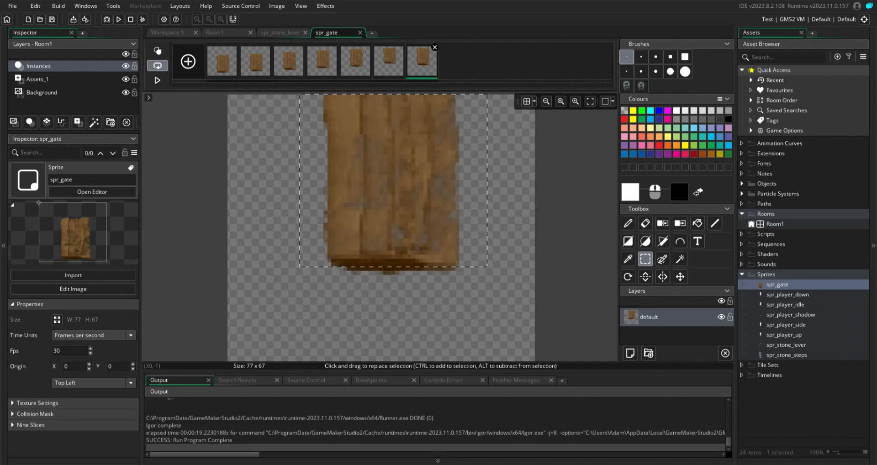
Duplicate the seventh spr_gate frame as an eighth, reselect the whole gate and move it up about 4 pixels
right_click(424, 64)
click(457, 91)
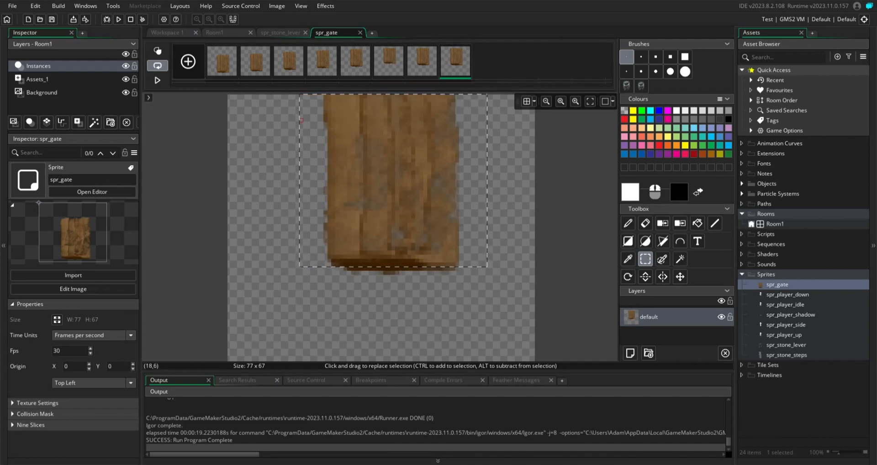
drag(309, 97, 357, 160)
key(ctrl+z)
click(273, 100)
drag(295, 95, 497, 297)
key(Up)
key(Up)
key(Up)
key(Up)
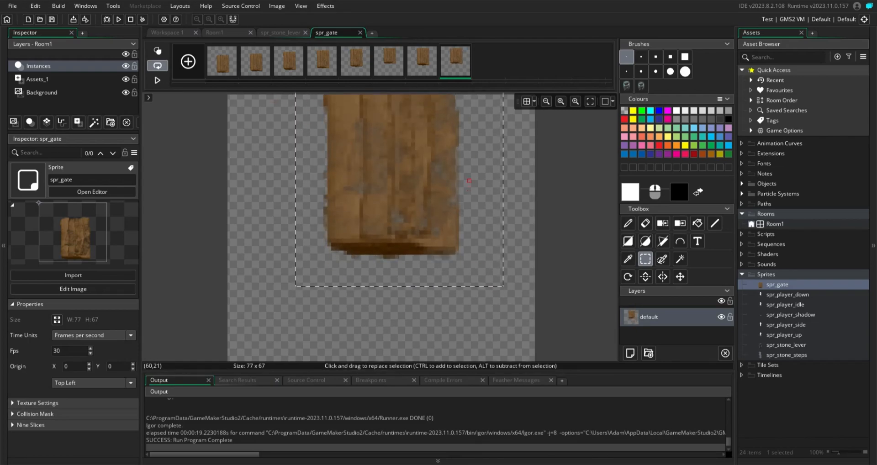
Duplicate the eighth spr_gate frame as a ninth and shift the selected gate artwork further up
right_click(462, 61)
click(482, 84)
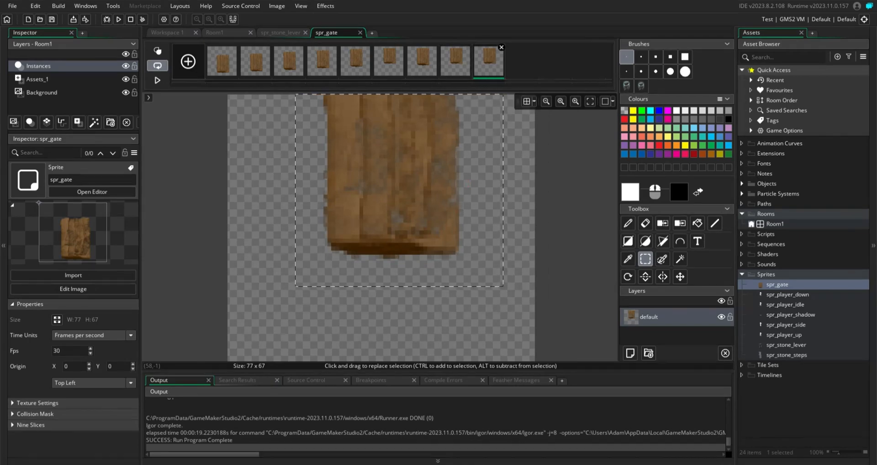
key(Up)
key(Up)
key(Up)
key(Up)
key(Up)
key(Up)
key(Up)
key(Up)
key(Up)
key(Up)
Add a tenth and eleventh frame to spr_gate as copies of the last one, continuing to raise the gate
right_click(494, 60)
click(516, 84)
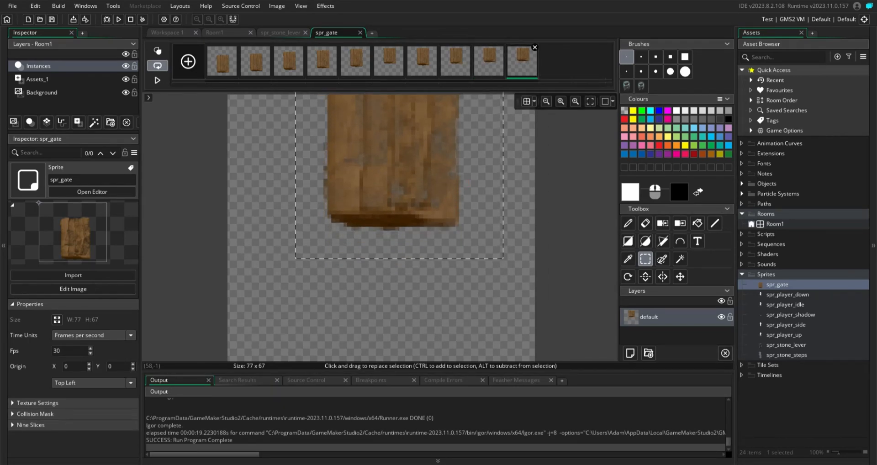
right_click(525, 61)
click(547, 84)
key(Up)
key(Up)
key(Up)
key(Up)
key(Up)
key(Up)
key(Up)
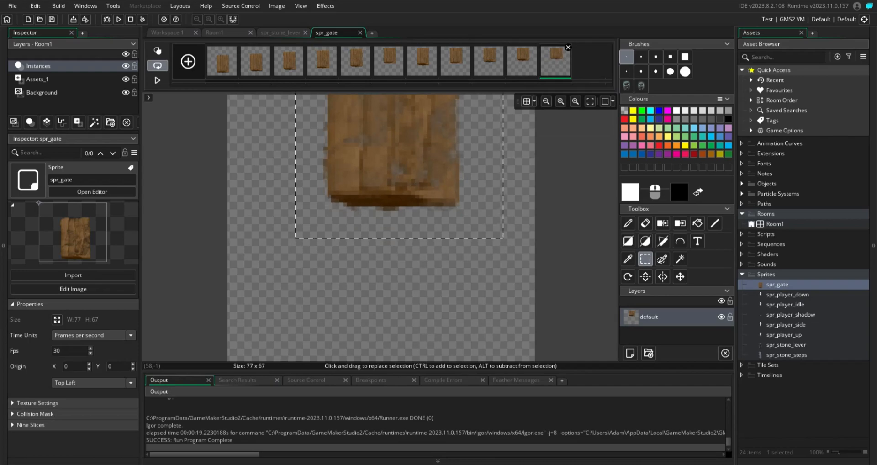
Add a twelfth spr_gate frame as a copy of the eleventh, with the gate shifted up about 4 pixels
right_click(555, 60)
click(577, 84)
key(Up)
key(Up)
key(Up)
key(Up)
key(Up)
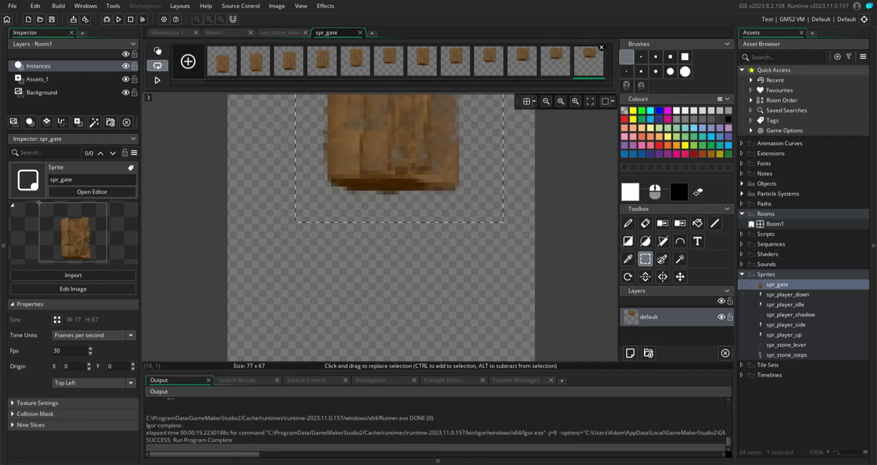
Add a thirteenth spr_gate frame as a copy of the twelfth, with the gate shifted up about 4 pixels
right_click(588, 63)
click(610, 81)
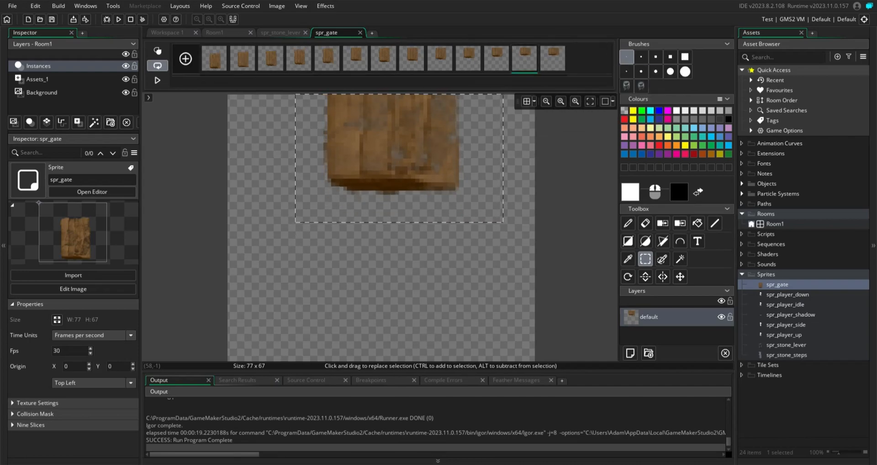
key(Up)
key(Up)
key(Up)
key(Up)
key(Up)
Add a fourteenth spr_gate frame as a copy of the thirteenth, with the gate shifted up about 4 pixels
right_click(556, 61)
click(579, 86)
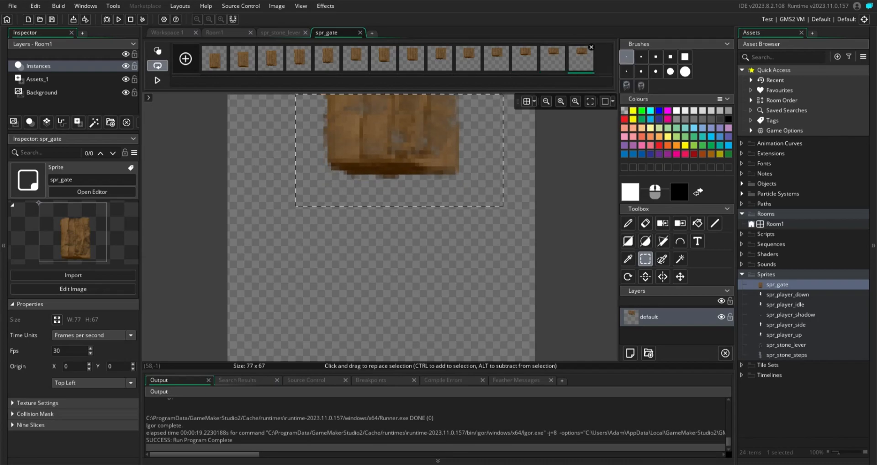
key(Up)
key(Up)
key(Up)
key(Up)
key(Up)
Add a fifteenth spr_gate frame as a copy of the fourteenth, with the gate shifted up about 4 pixels
right_click(580, 64)
click(602, 86)
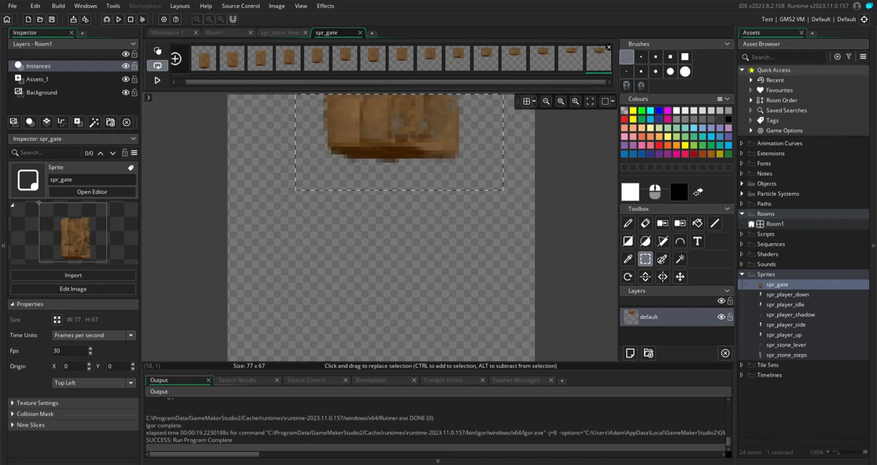
key(Up)
key(Up)
key(Up)
key(Up)
key(Up)
Duplicate the last spr_gate frame once more and raise the gate so only its lower edge remains on the canvas
right_click(601, 64)
click(625, 86)
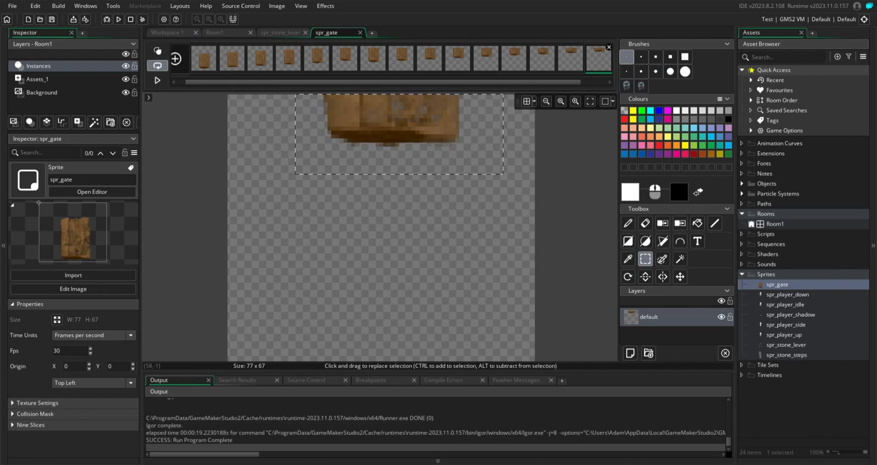
key(Up)
key(Up)
key(Up)
key(Up)
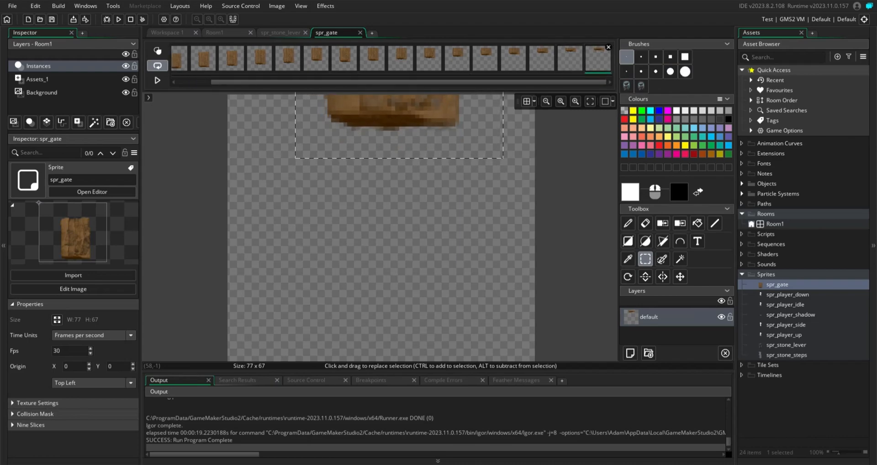
Set spr_gate's speed to 16 frames per second and preview its opening animation in the sprite editor
click(92, 192)
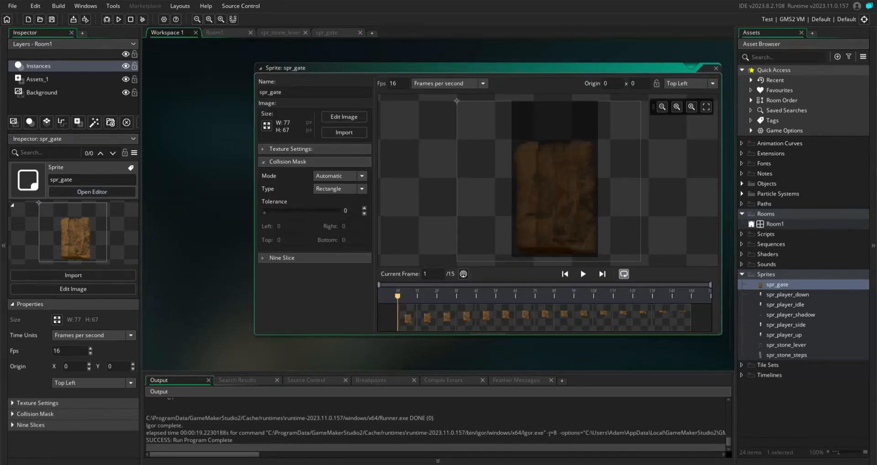
click(584, 274)
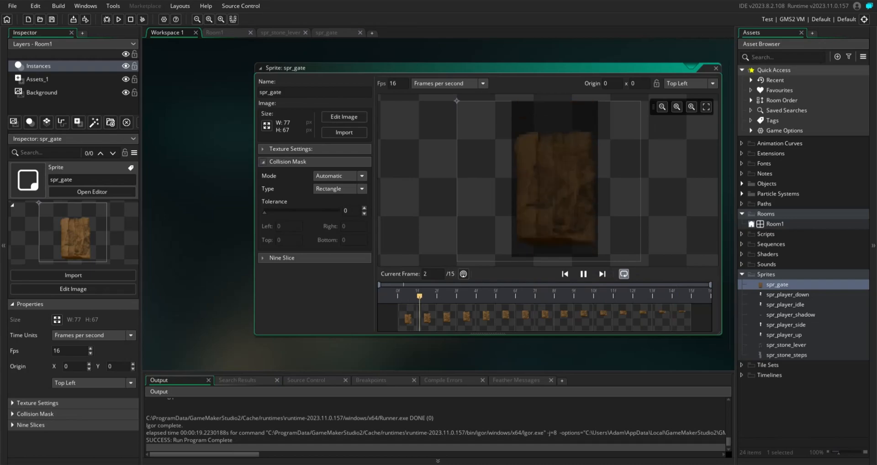
click(262, 162)
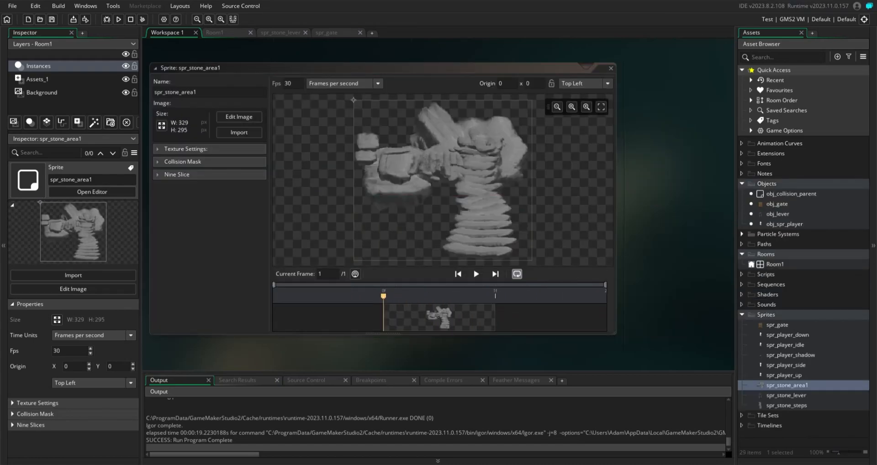
Rename the stone area sprite as spr_stone_steps2
drag(198, 93, 179, 93)
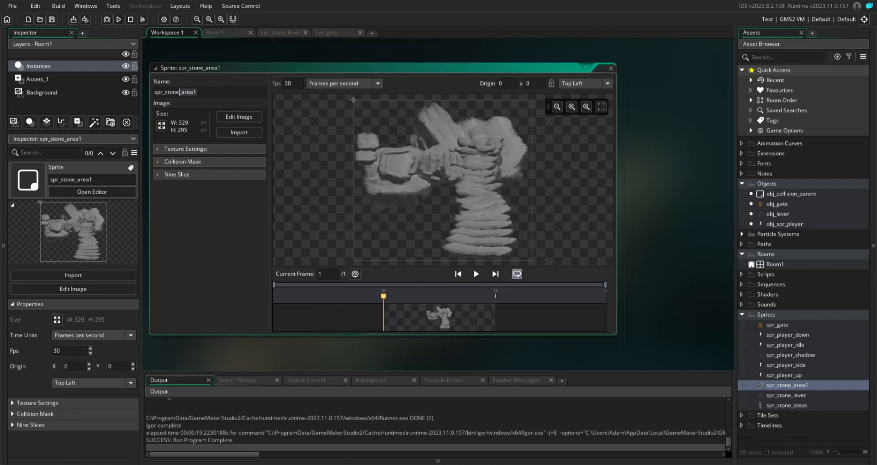
text(_steps2)
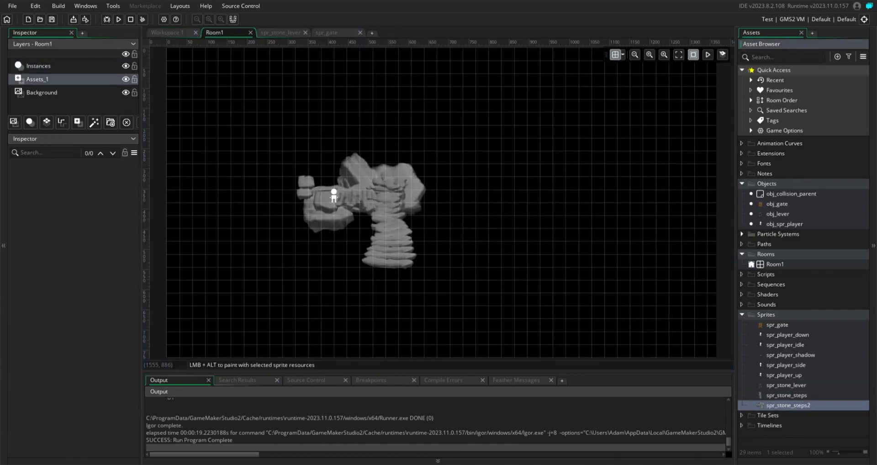
Move the stone steps graphic in Room1 to X 192, Y 96, and rename the stone doorway sprite as stone_door_open
drag(375, 210, 322, 137)
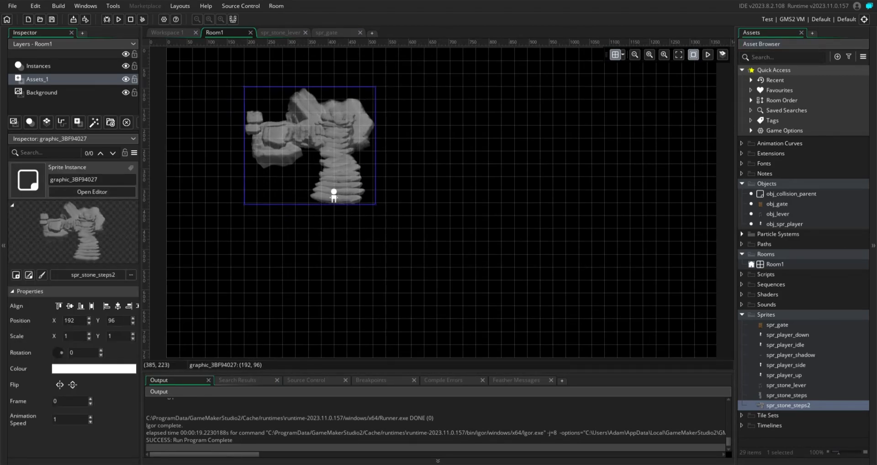
text(door_op)
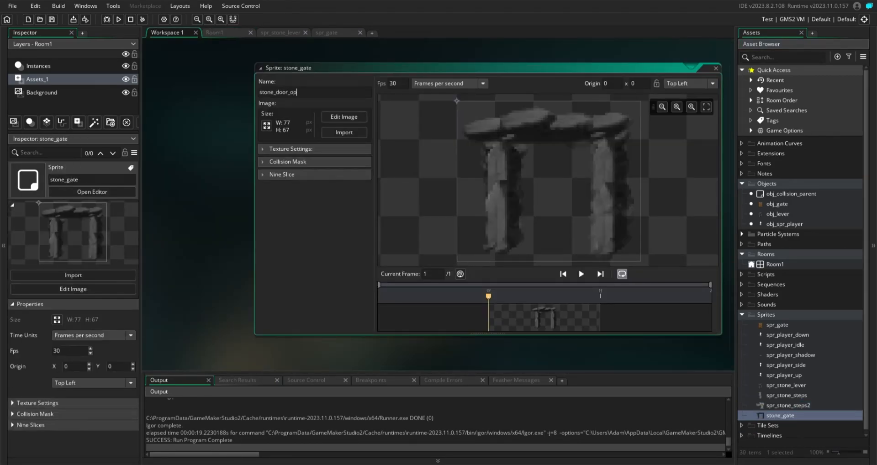
text(en)
click(715, 68)
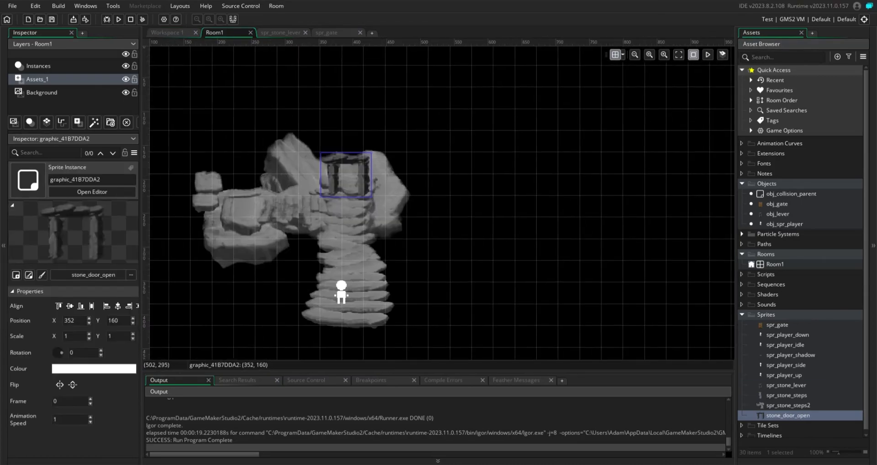
Move the stone doorway to X 352, Y 128, and place obj_gate inside it and obj_lever on the smaller stone platform
drag(361, 166, 363, 145)
click(782, 204)
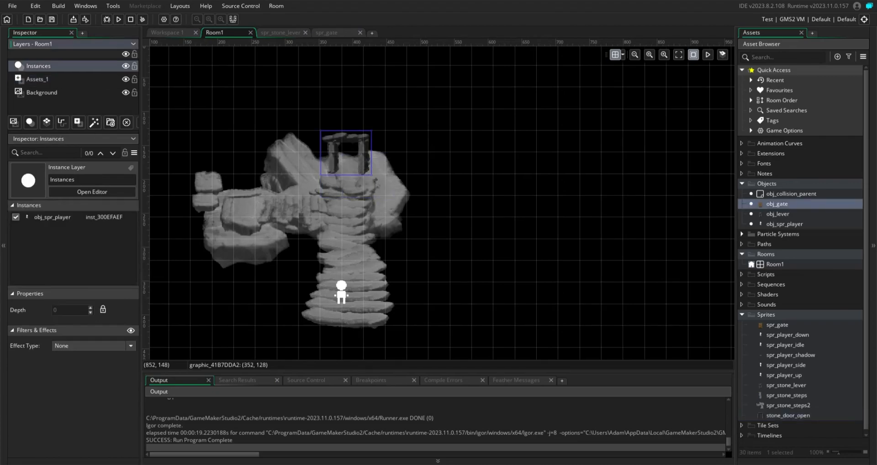
drag(782, 204, 370, 196)
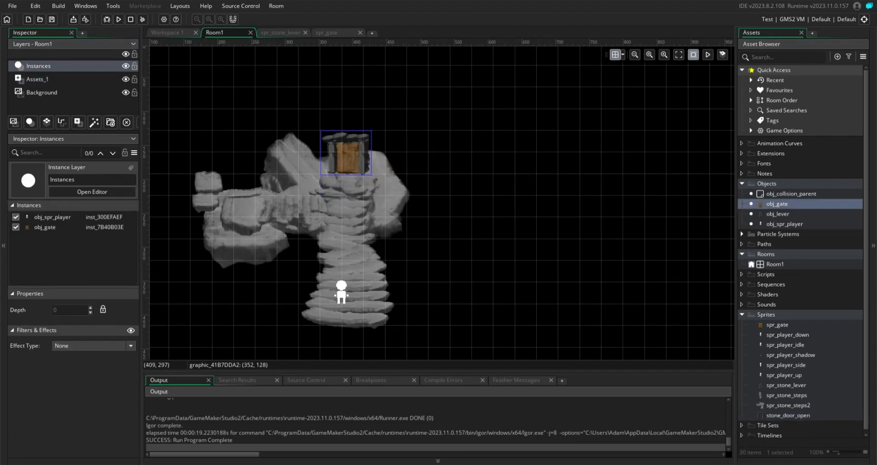
drag(777, 213, 245, 196)
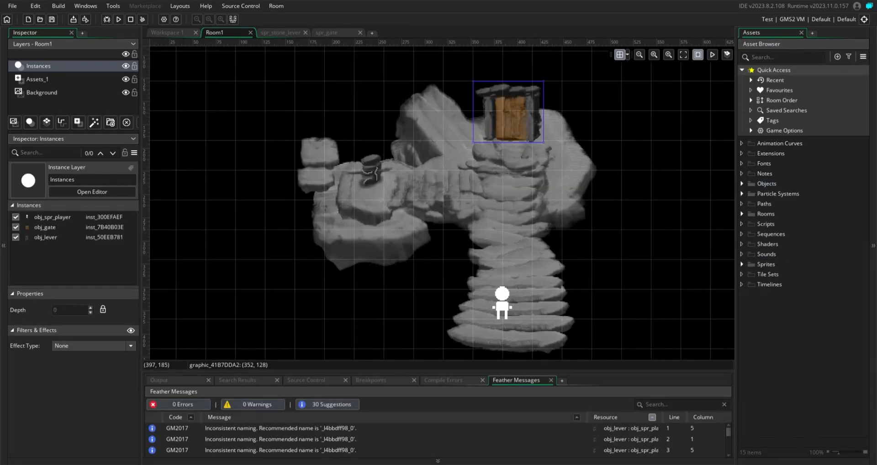
Rename the obj_gate instance in the stone doorway as gate1
click(514, 102)
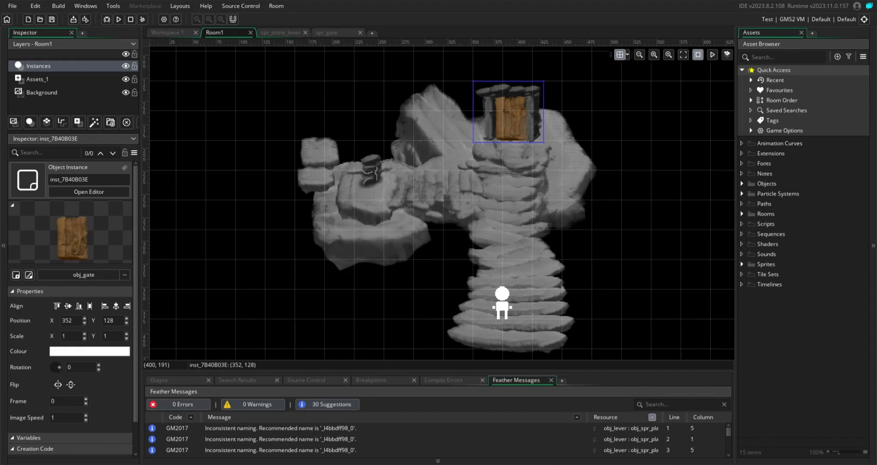
mouse_move(522, 114)
mouse_down()
mouse_move(551, 111)
mouse_move(518, 121)
mouse_up()
double_click(518, 121)
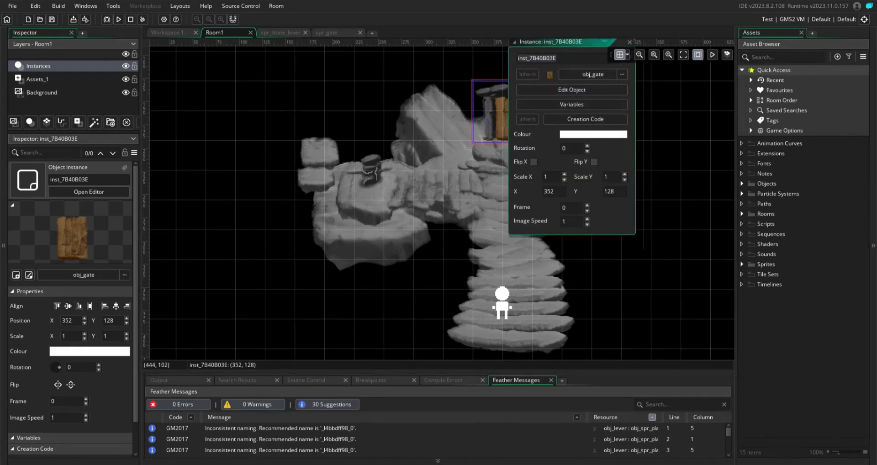
text(gate1)
Override the lever instance's gate_to_open variable with the gate1 object instance
click(383, 164)
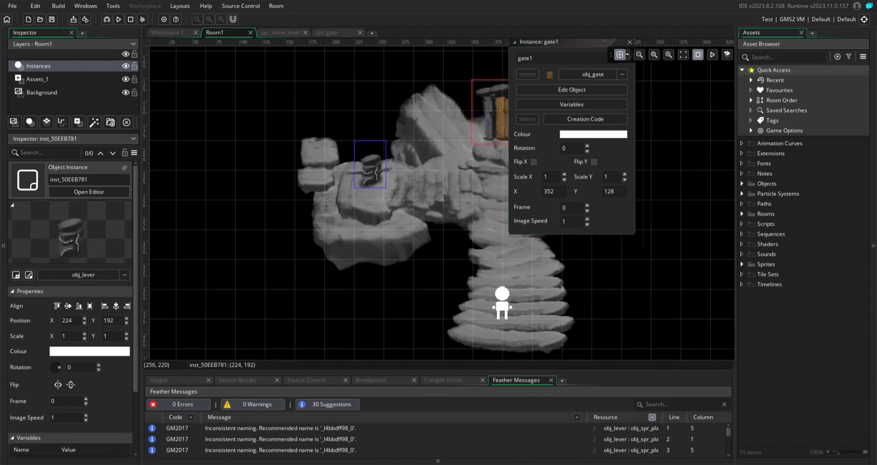
double_click(384, 166)
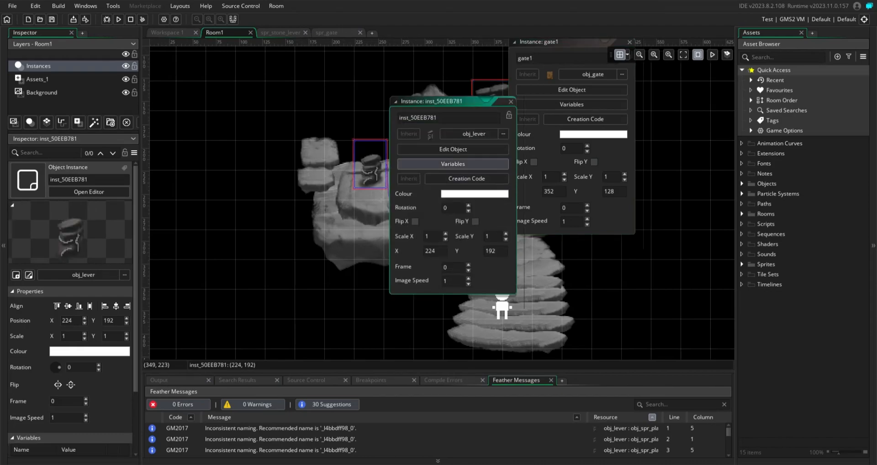
click(452, 163)
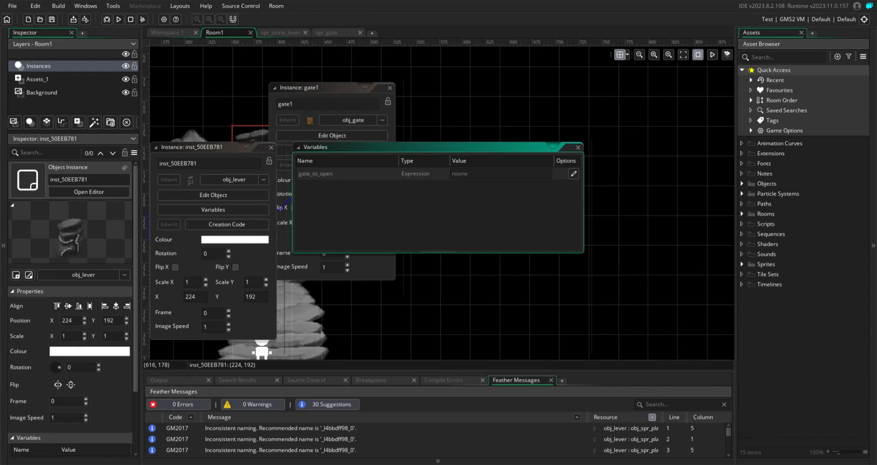
click(573, 173)
click(505, 172)
text(gate)
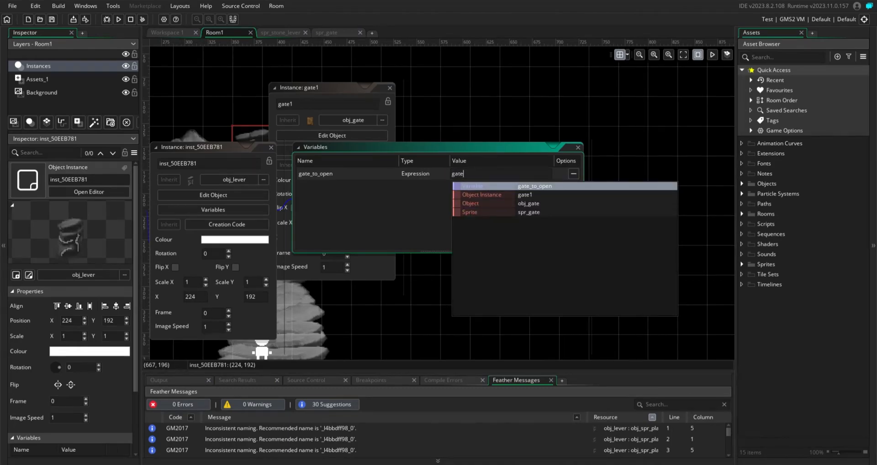
click(526, 196)
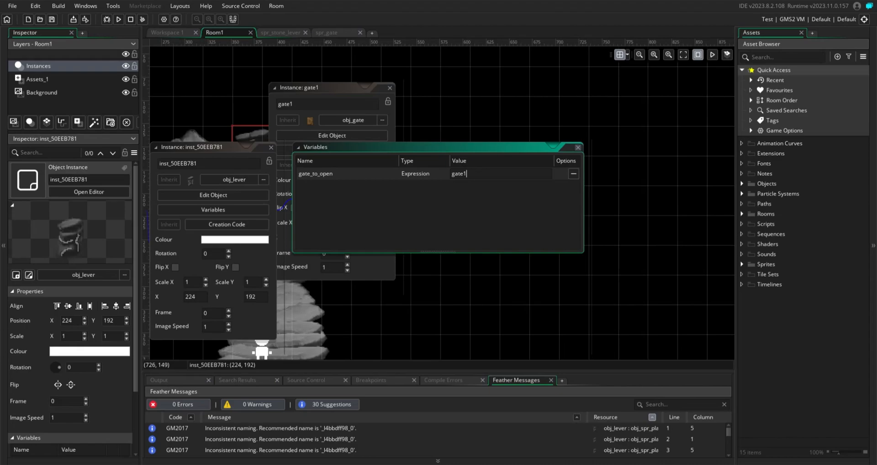
click(577, 147)
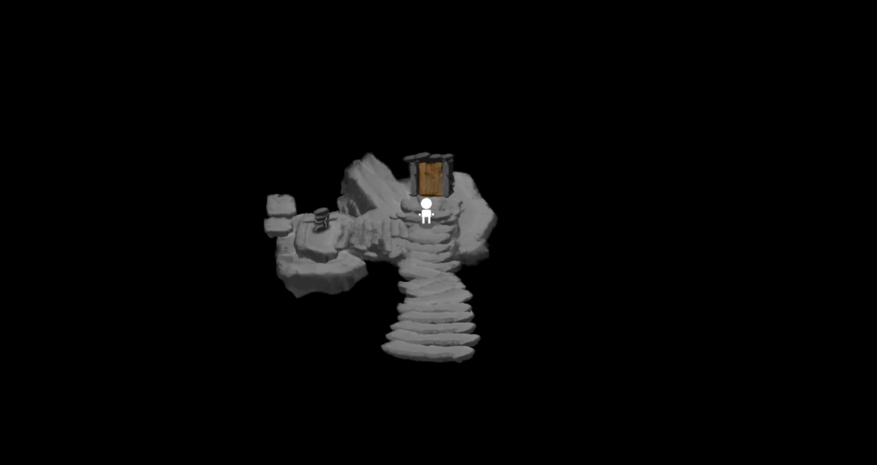
In the running game, walk the player from the closed gate to the lever and activate it
key(Down)
key(Left)
key(Up)
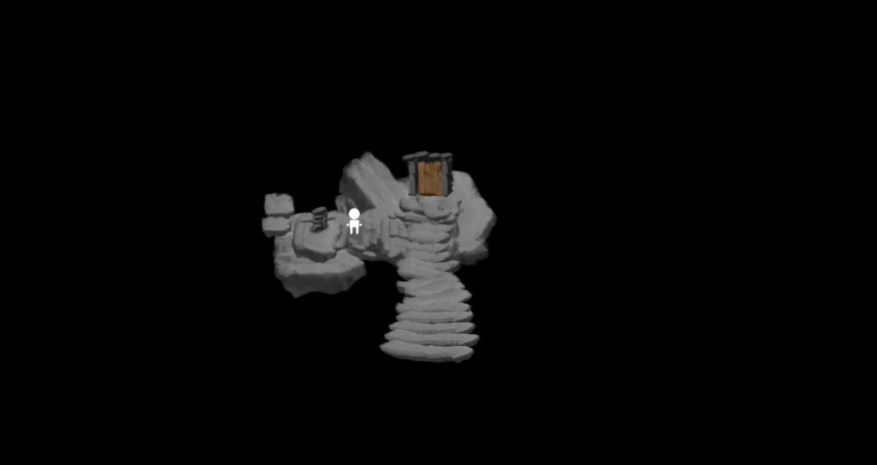
key(Up)
key(Left)
key(Left)
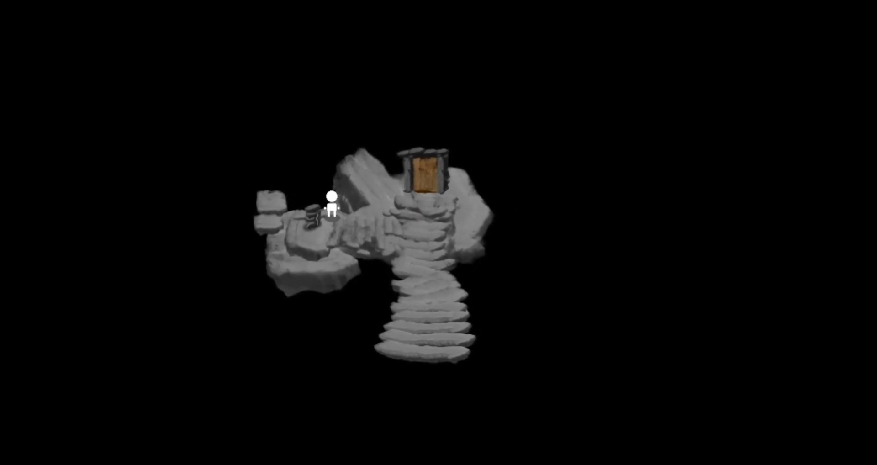
key(e)
Walk the player back from the lever and up through the stone doorway to test the gate passage
key(Right)
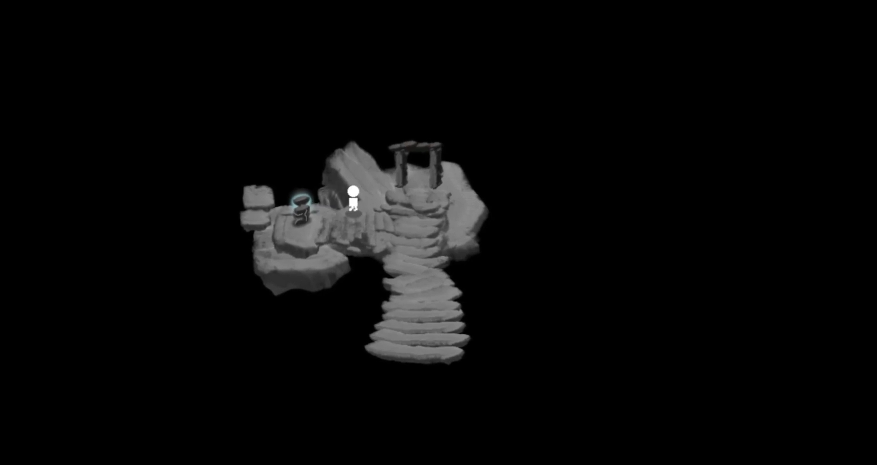
key(Right)
key(Up)
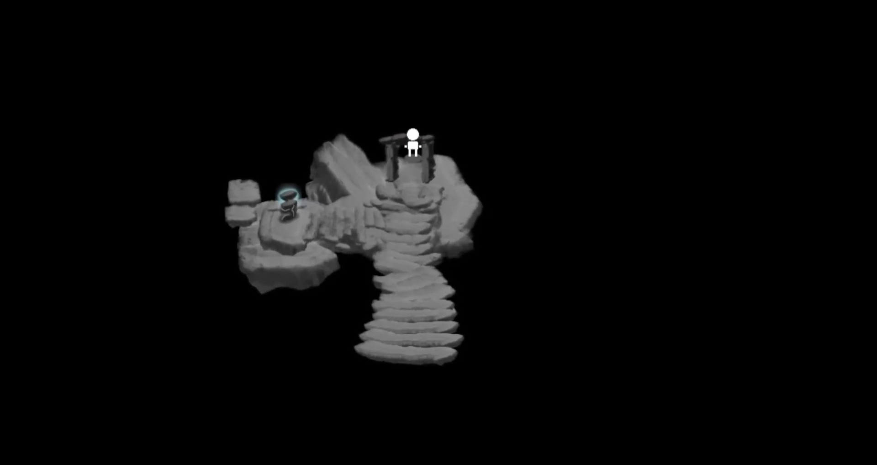